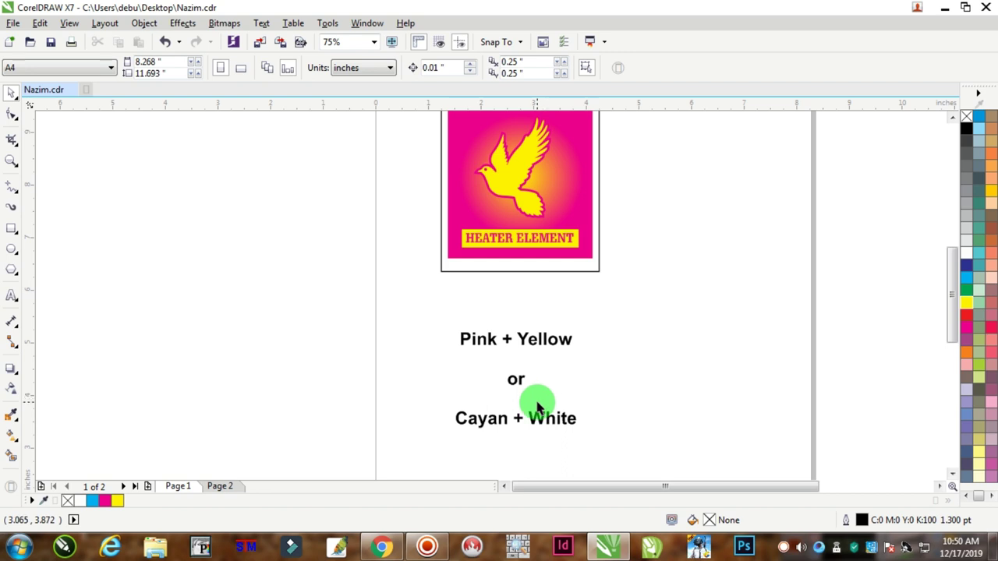
# Step: Examine the two-colour options written below the Heater Element label on page 1
pyautogui.scroll(1, 533, 407)
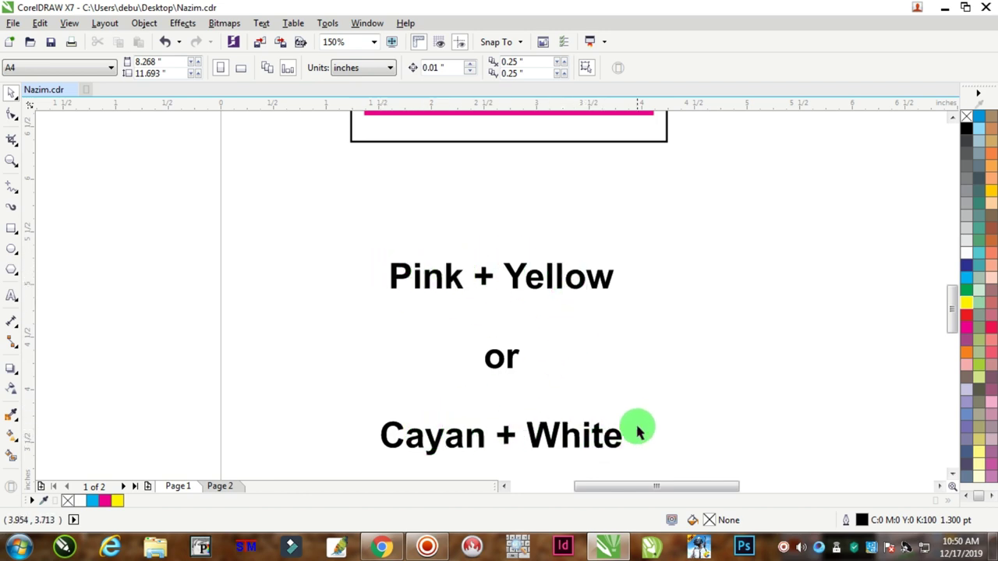
pyautogui.scroll(-5, 523, 350)
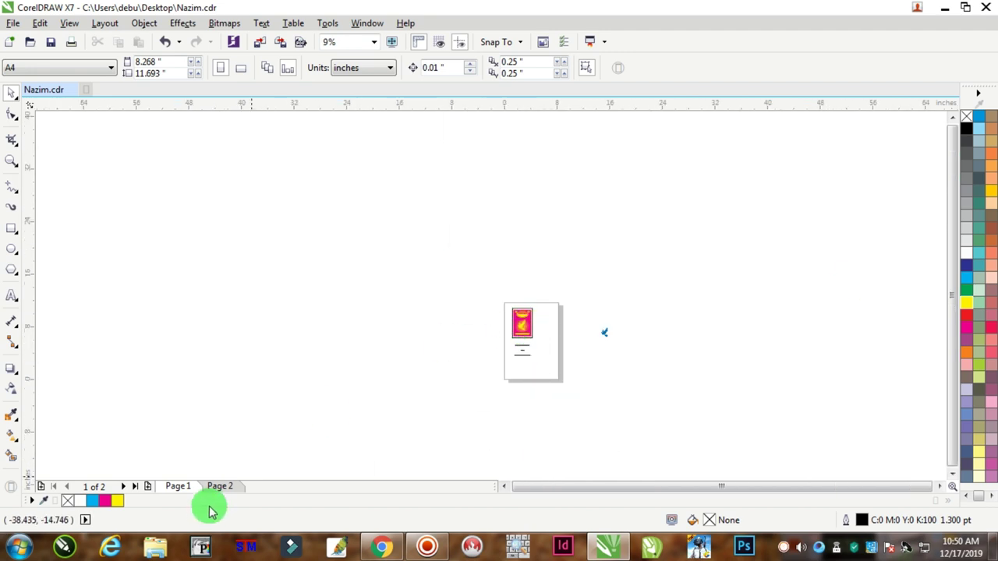
pyautogui.scroll(2, 512, 305)
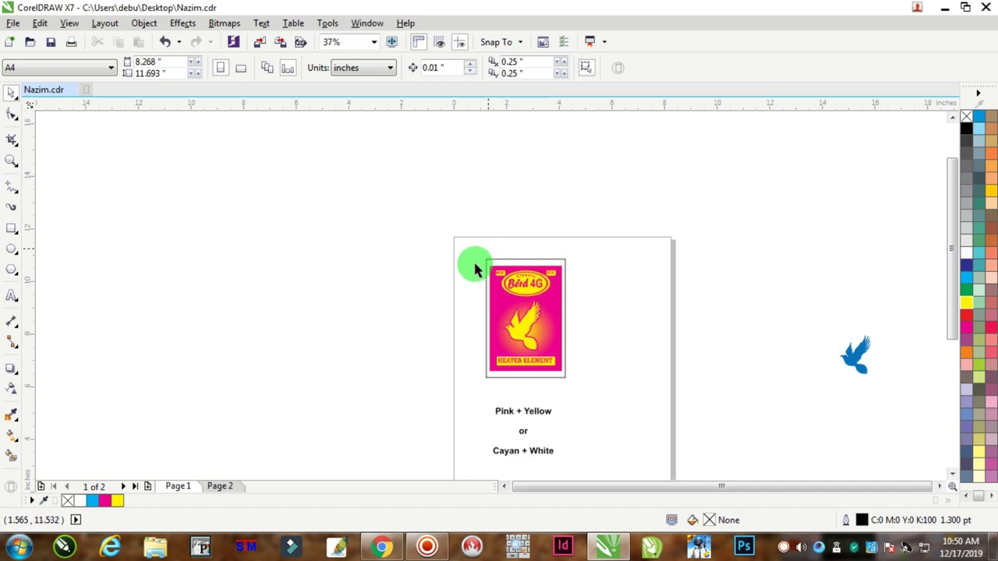
# Step: Switch to WhatsApp Web and view the earlier blue and red BIRD 4G label designs in the client's chat
pyautogui.click(380, 545)
pyautogui.scroll(10, 624, 300)
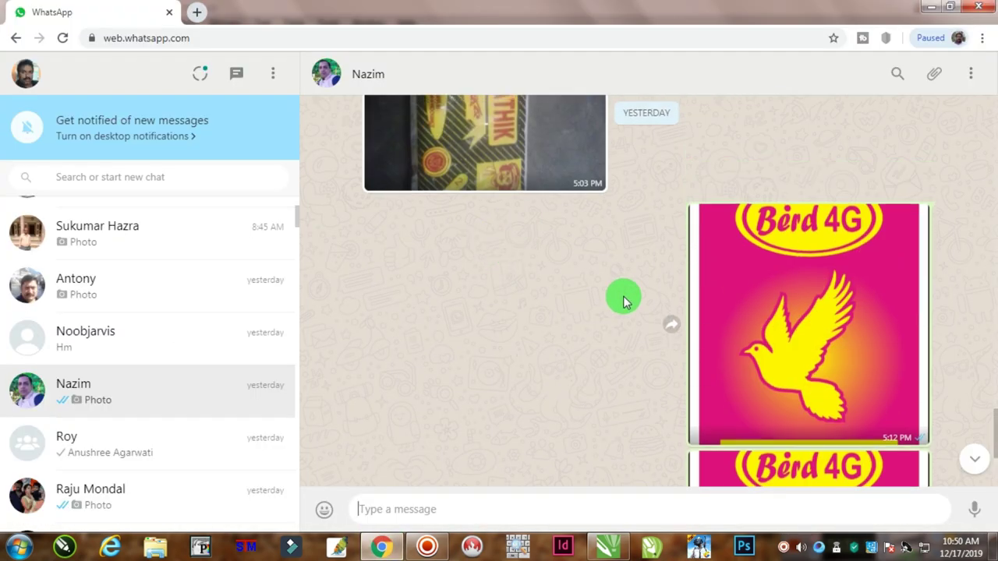
pyautogui.scroll(10, 623, 300)
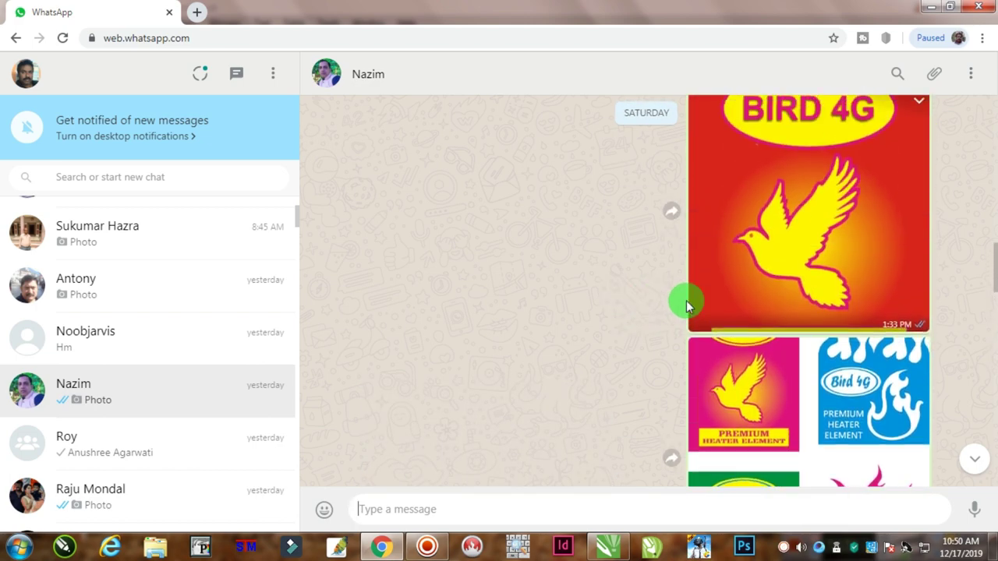
pyautogui.scroll(-3, 791, 312)
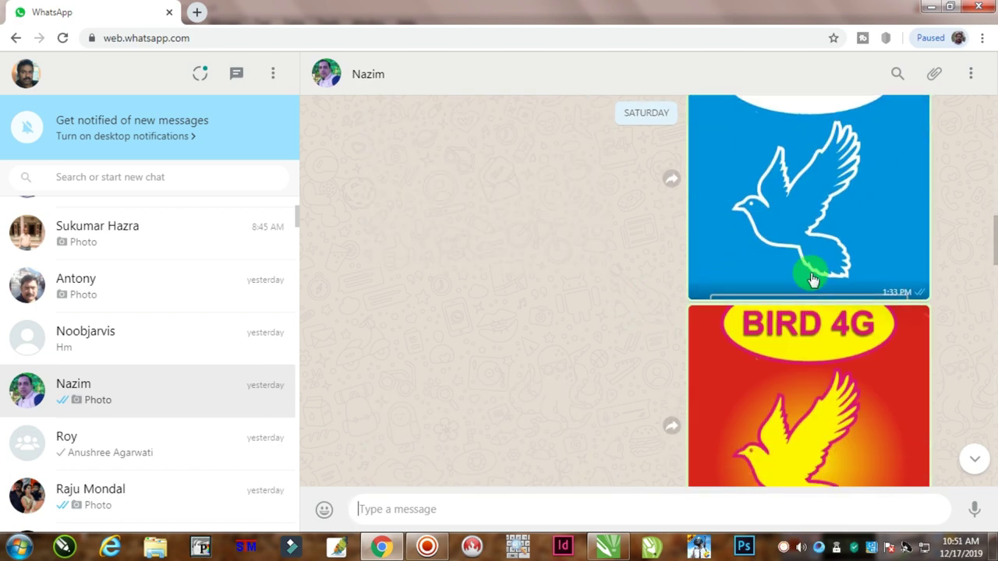
pyautogui.click(808, 273)
pyautogui.click(971, 75)
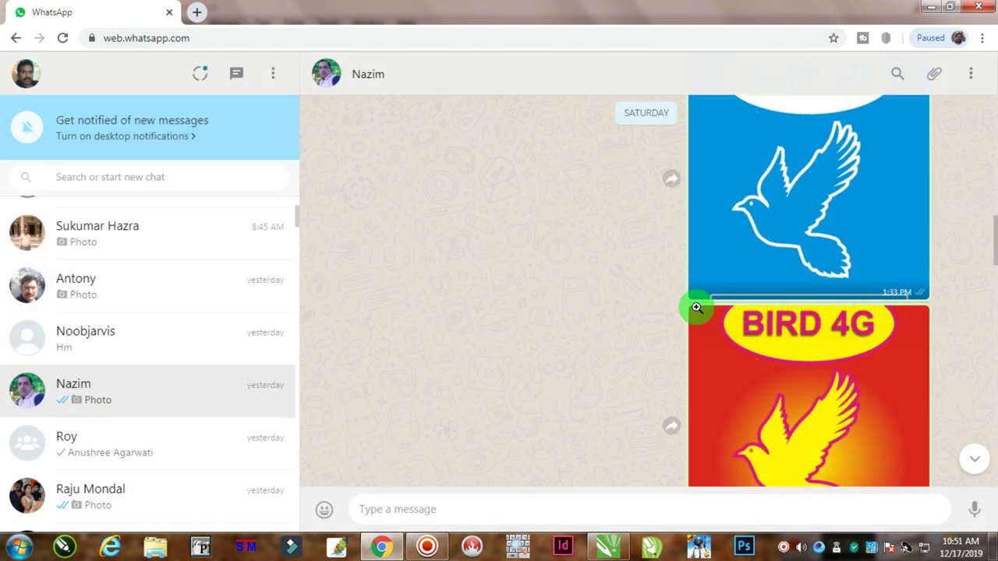
pyautogui.click(805, 297)
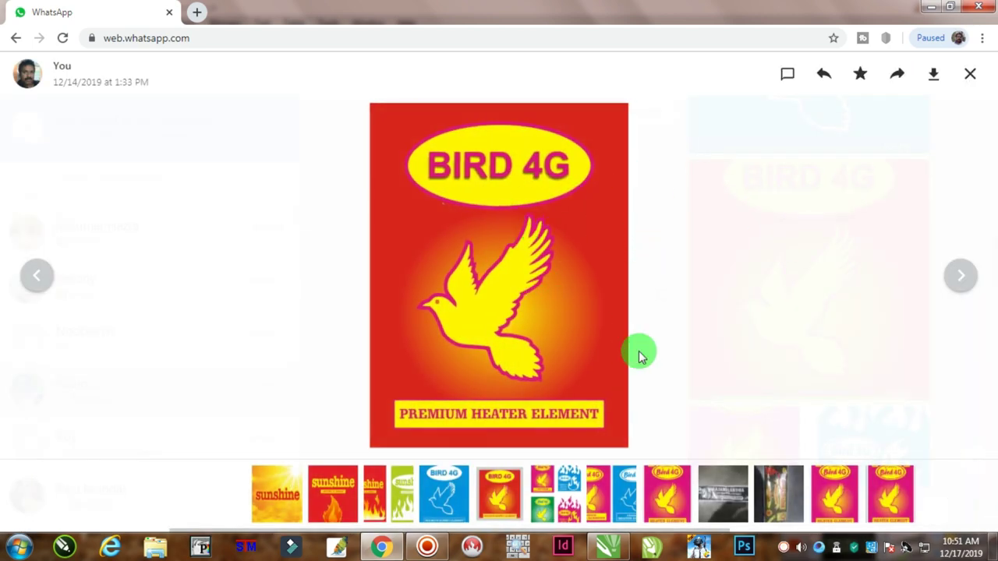
pyautogui.click(901, 490)
pyautogui.click(967, 73)
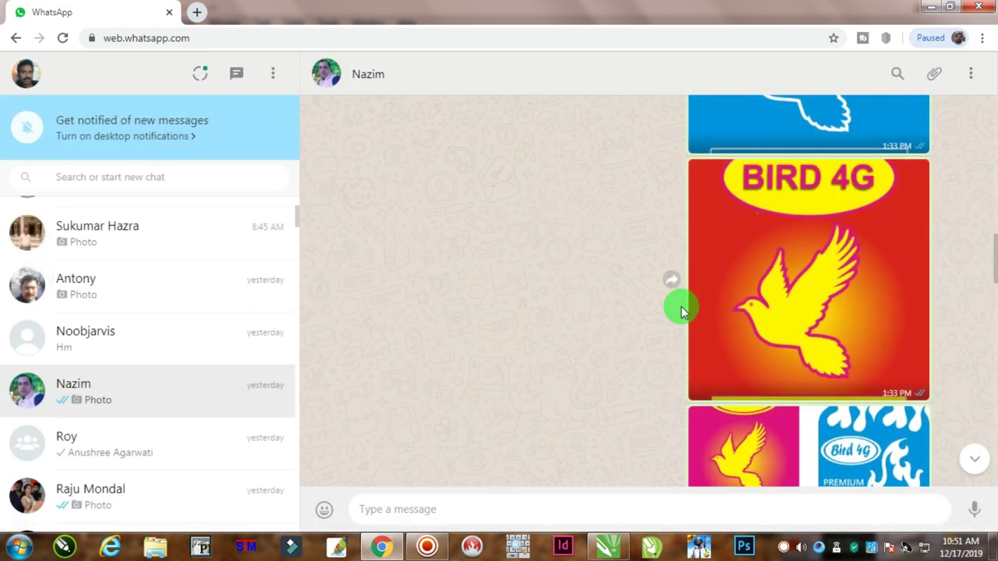
# Step: View the four-design Bird 4G sheet and the latest pink Heater Element label from the chat at full size
pyautogui.scroll(-3, 677, 305)
pyautogui.click(869, 258)
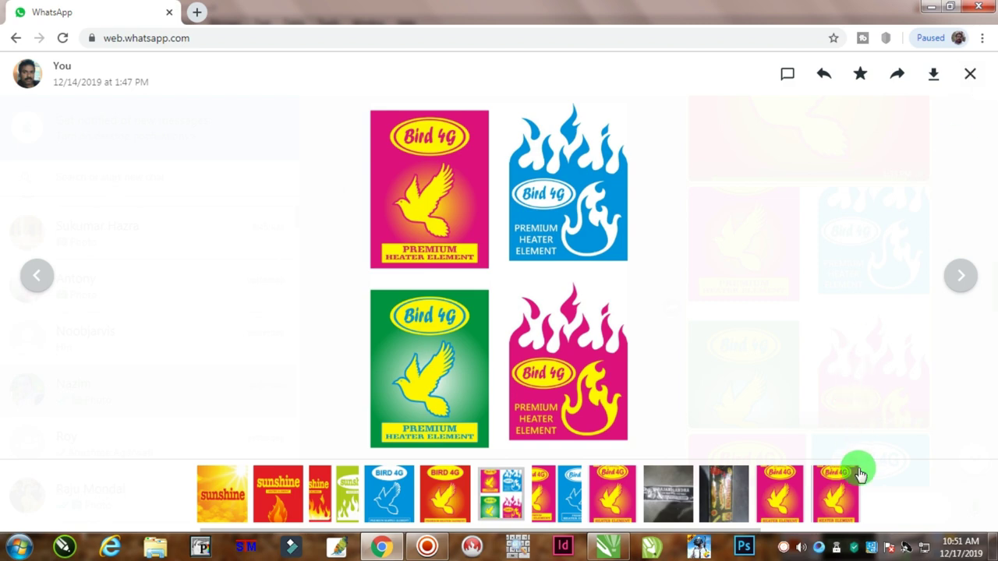
pyautogui.click(846, 503)
pyautogui.click(807, 170)
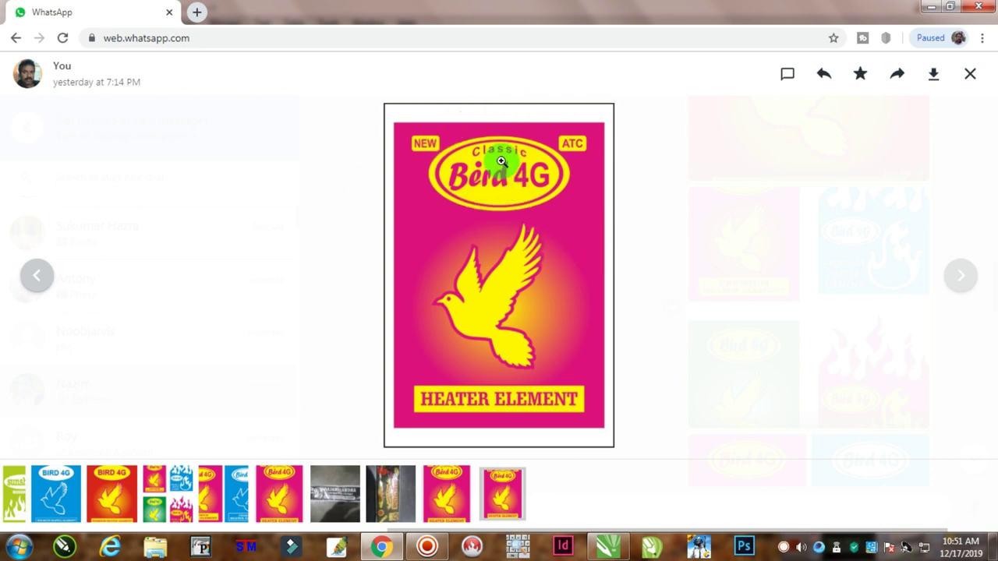
pyautogui.click(970, 74)
pyautogui.scroll(-2, 624, 300)
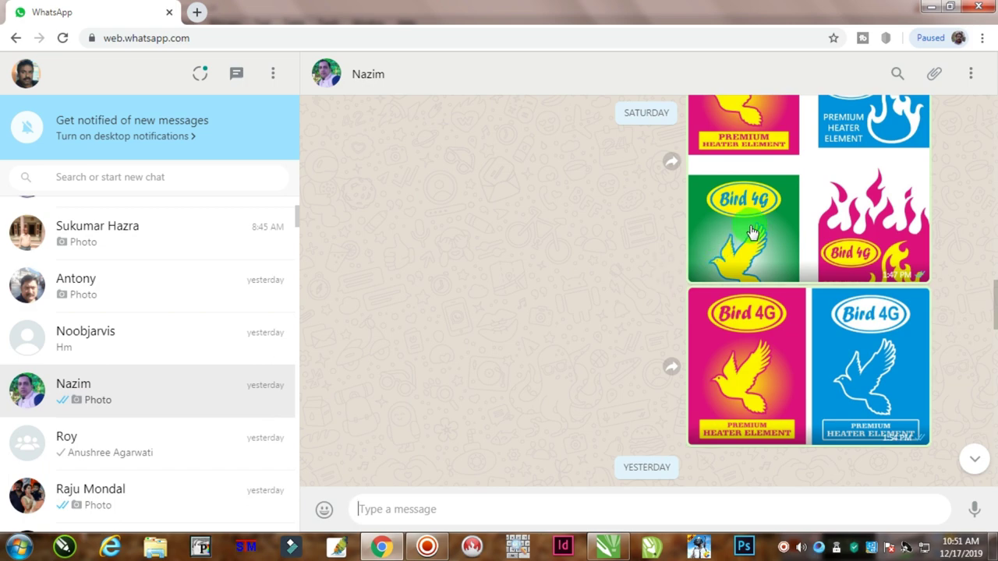
pyautogui.click(753, 232)
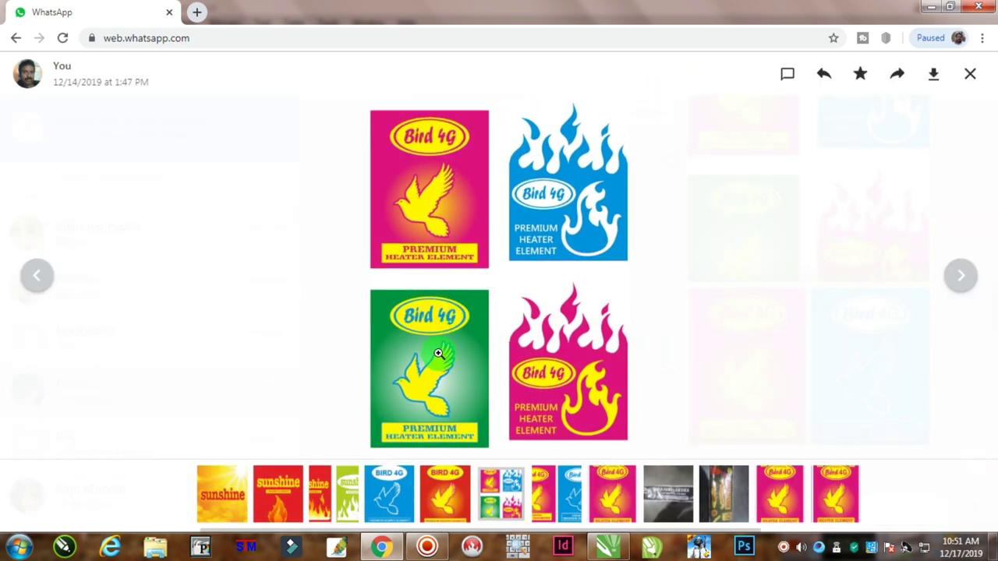
pyautogui.click(970, 73)
# Step: Switch back to CorelDRAW and examine the flame and green bird label designs on page 2
pyautogui.hotkey('alt', 'Tab')
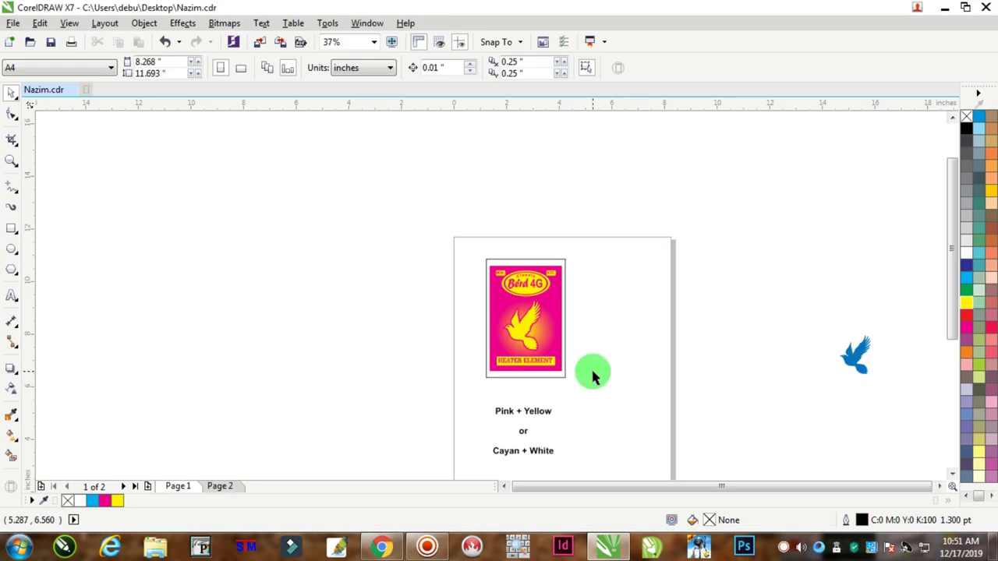
pyautogui.scroll(-4, 600, 375)
pyautogui.press('pagedown')
pyautogui.scroll(6, 593, 404)
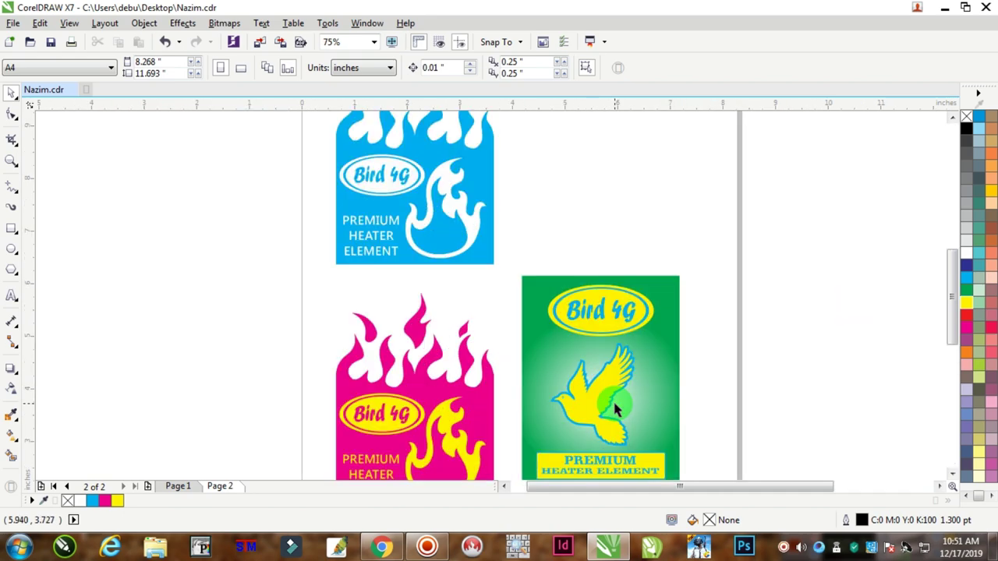
pyautogui.scroll(-4, 620, 413)
pyautogui.scroll(4, 628, 421)
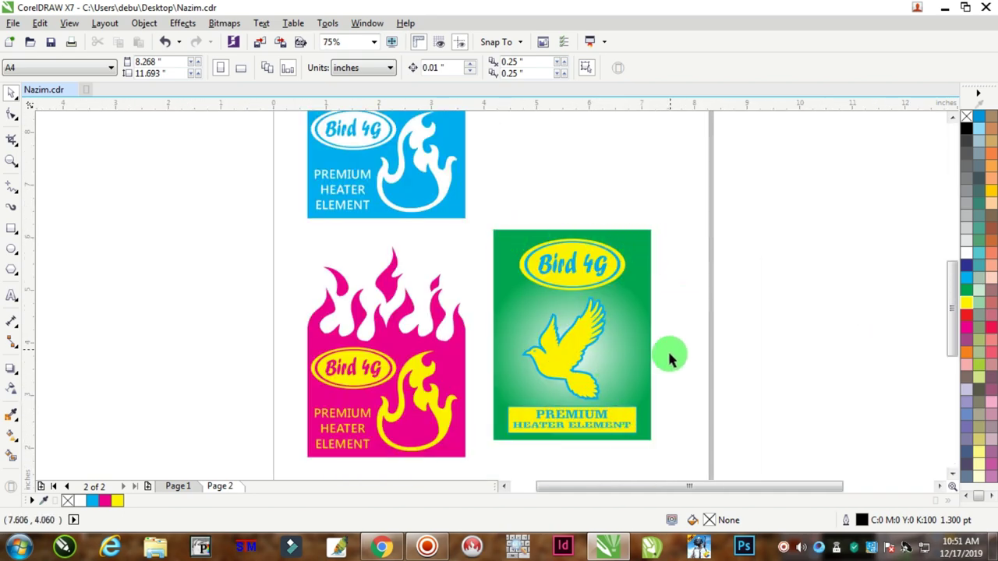
pyautogui.scroll(2, 590, 331)
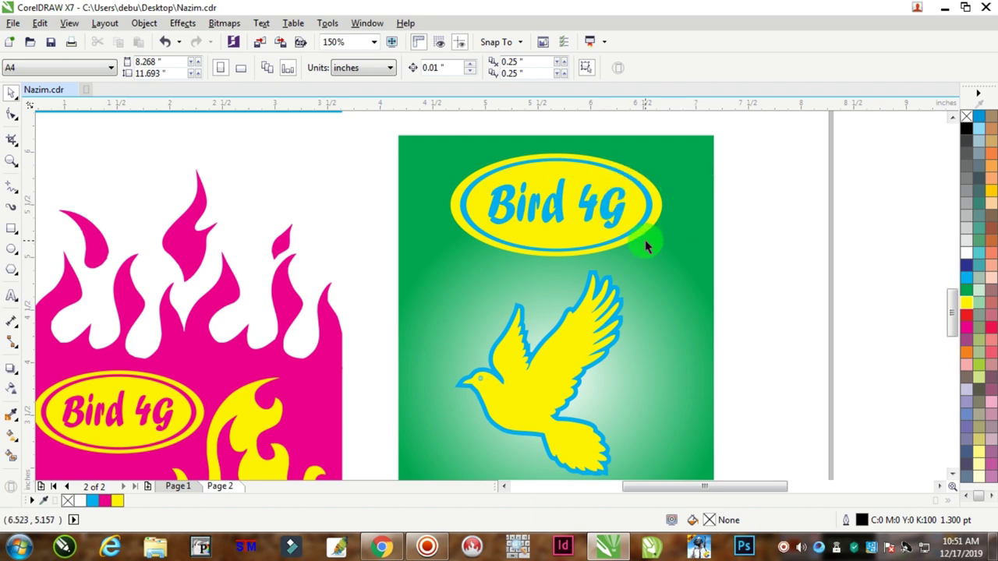
pyautogui.scroll(-4, 646, 248)
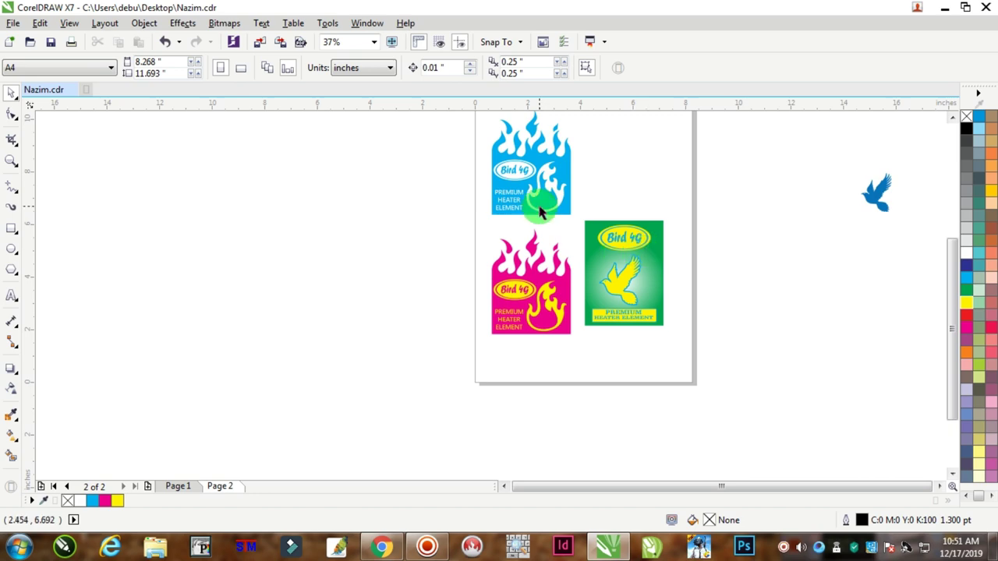
pyautogui.scroll(2, 540, 212)
pyautogui.scroll(-2, 549, 234)
pyautogui.scroll(2, 534, 291)
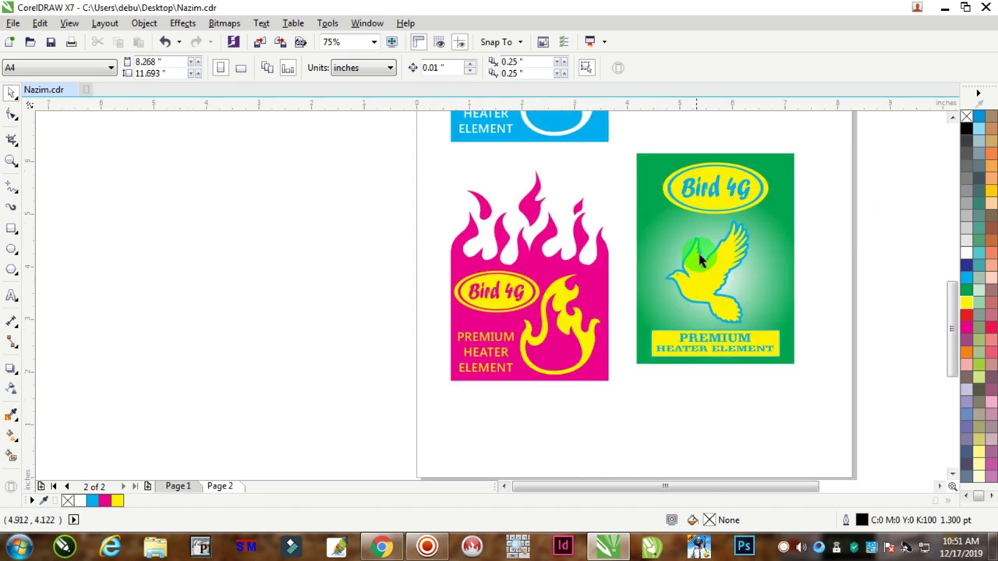
pyautogui.scroll(4, 700, 261)
pyautogui.scroll(-4, 748, 246)
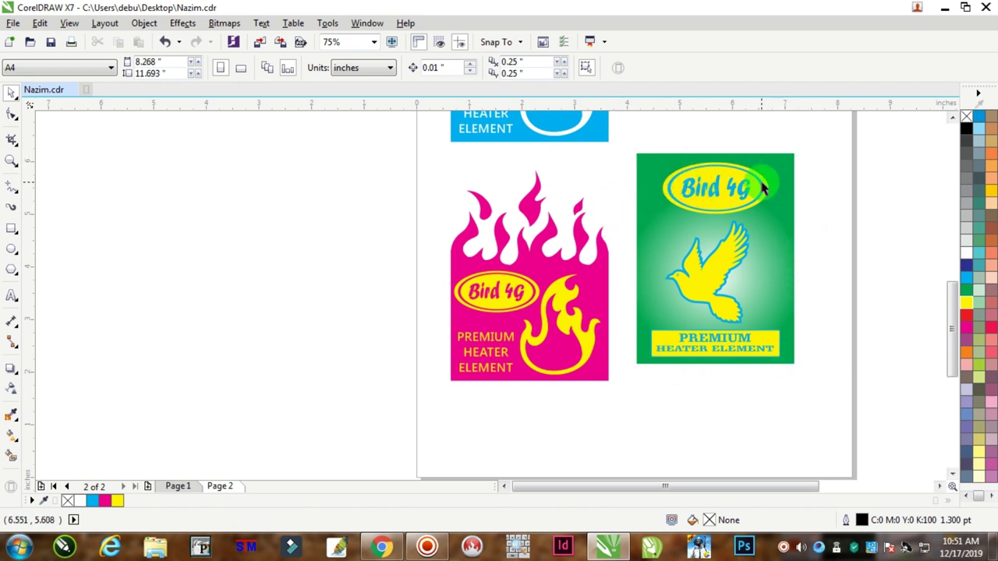
pyautogui.scroll(3, 763, 187)
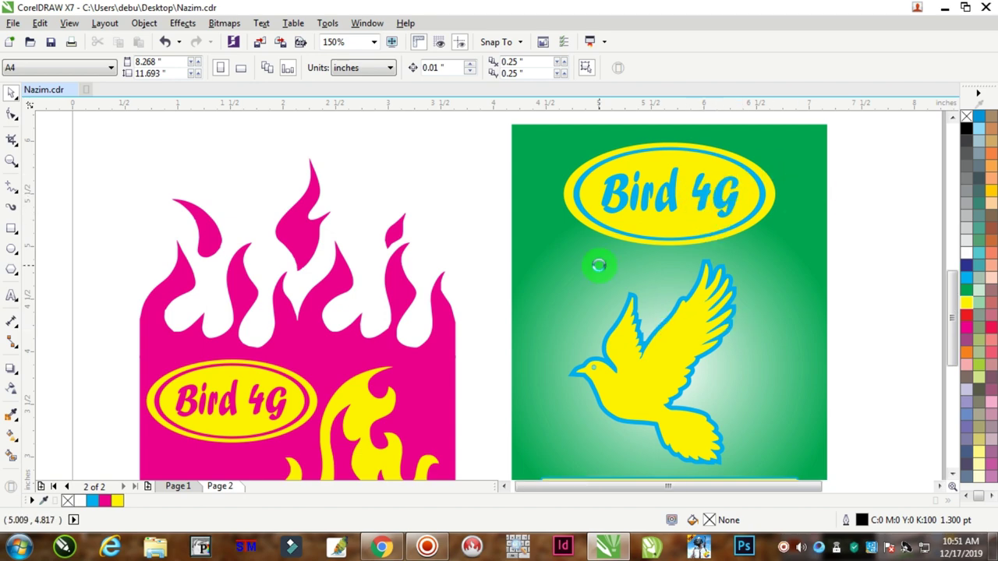
pyautogui.scroll(-9, 597, 263)
# Step: Return to page 1 and examine the pink label and the blue bird image beside the page
pyautogui.press('pageup')
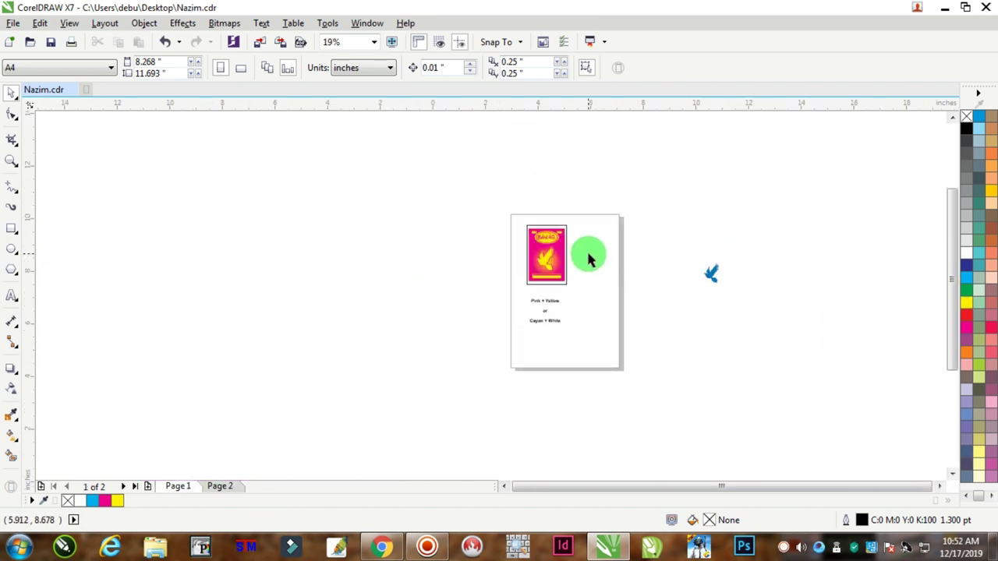
pyautogui.scroll(6, 586, 256)
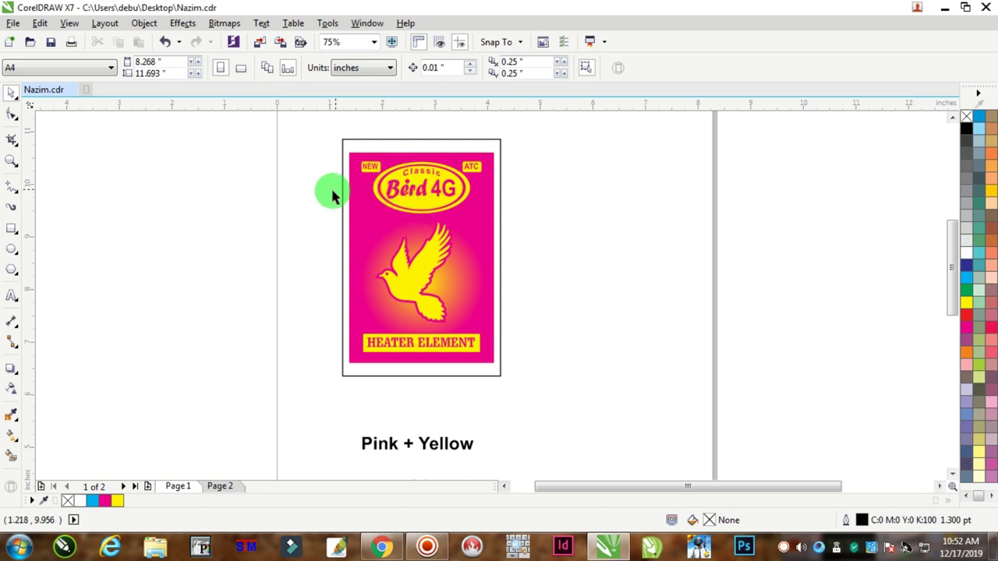
pyautogui.scroll(-6, 479, 218)
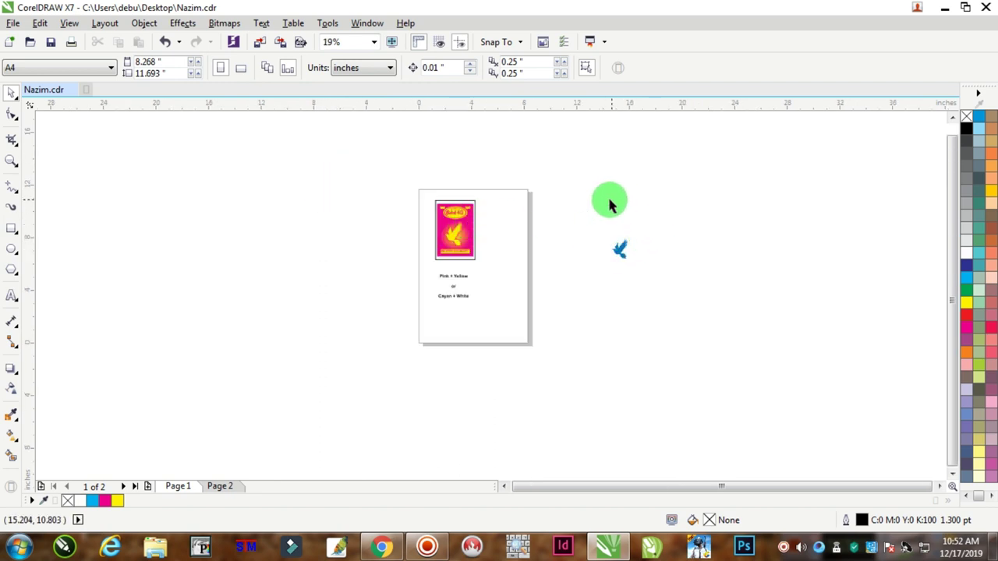
pyautogui.scroll(12, 613, 239)
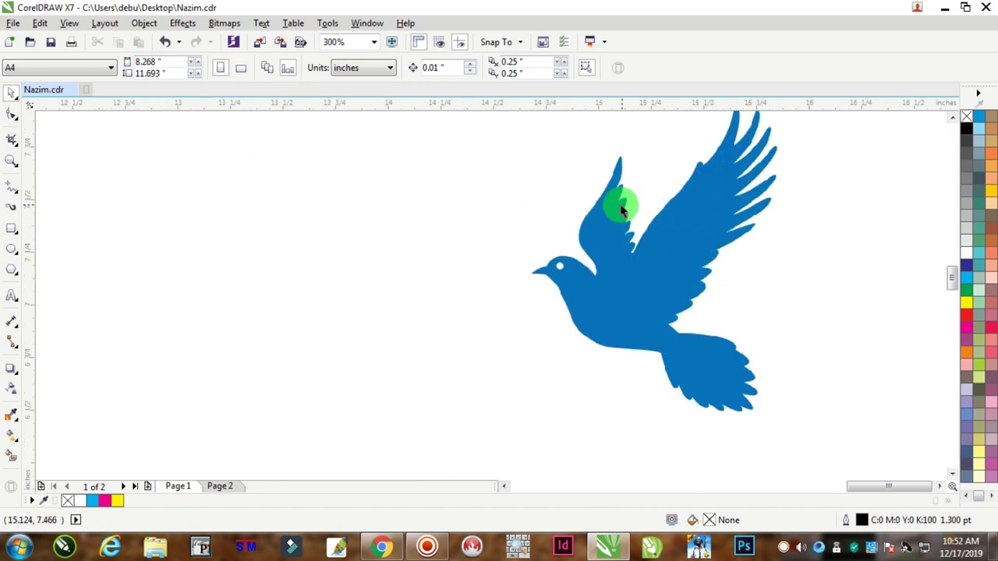
pyautogui.scroll(-1, 654, 266)
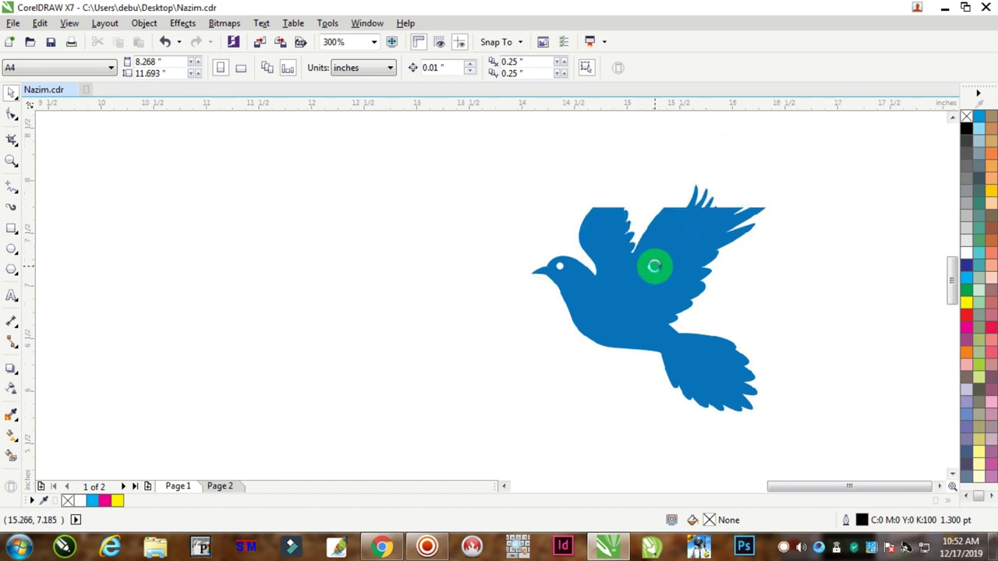
pyautogui.scroll(-3, 654, 266)
# Step: Move the blue bird bitmap onto page 1 and vectorise it with a Clipart outline trace, removing the background and keeping the original image
pyautogui.moveTo(657, 263); pyautogui.dragTo(442, 240)
pyautogui.scroll(2, 435, 361)
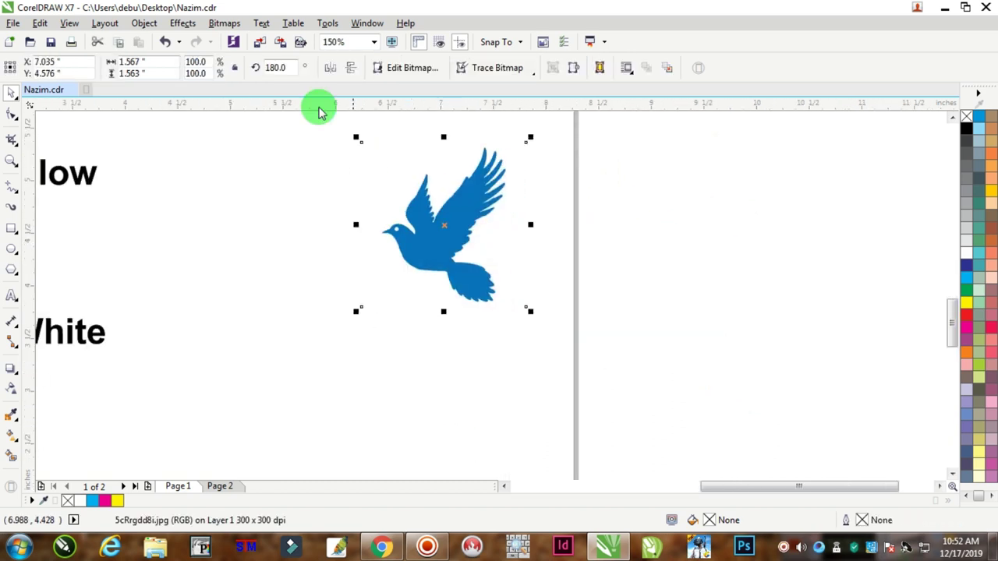
pyautogui.click(224, 24)
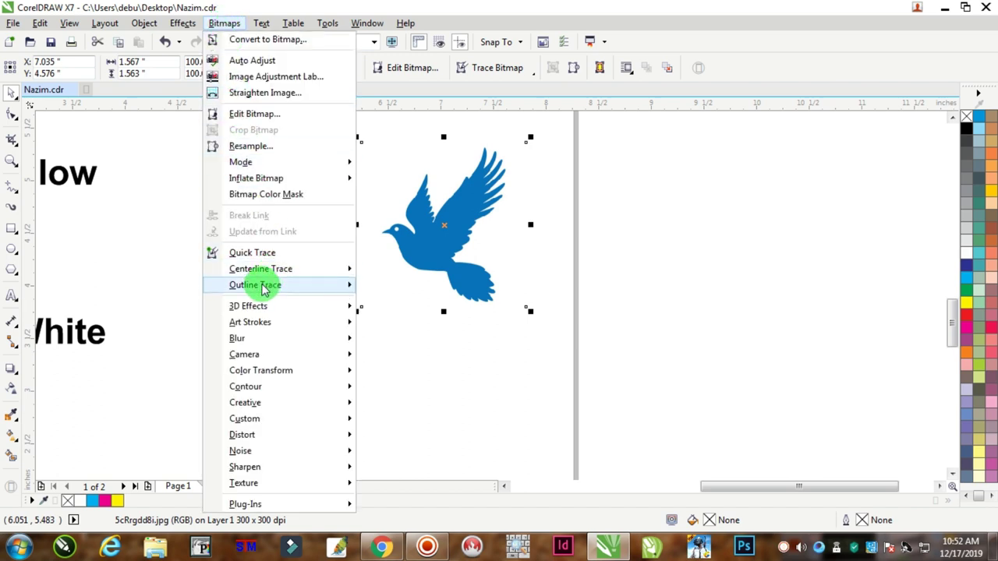
pyautogui.moveTo(265, 284)
pyautogui.click(399, 333)
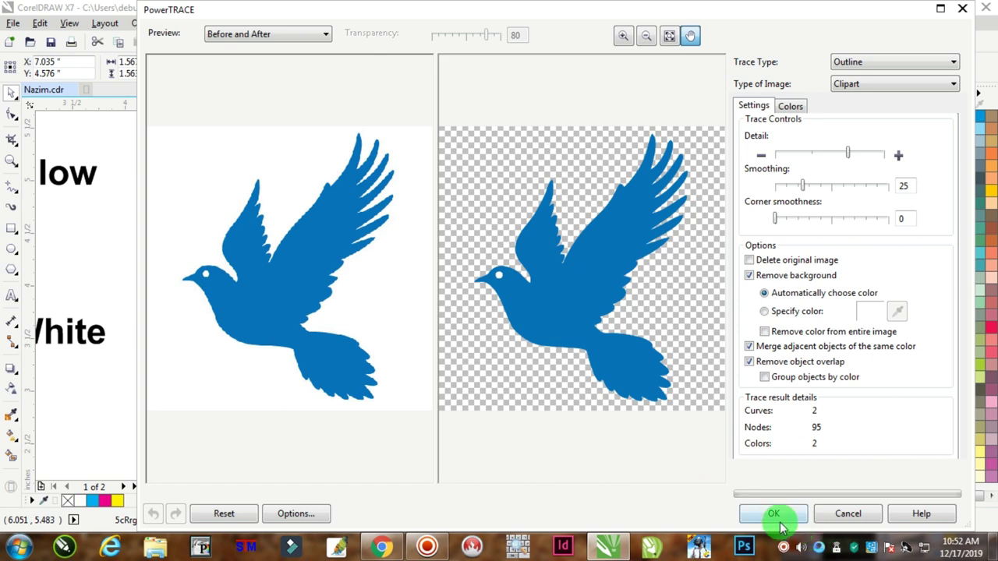
pyautogui.click(772, 514)
# Step: Separate the traced bird from the original bitmap and ungroup the traced objects
pyautogui.scroll(-2, 451, 316)
pyautogui.moveTo(454, 265)
pyautogui.mouseDown()
pyautogui.moveTo(363, 350)
pyautogui.moveTo(549, 242)
pyautogui.mouseUp()
pyautogui.click(453, 267)
pyautogui.scroll(2, 392, 335)
pyautogui.click(396, 312)
pyautogui.scroll(4, 405, 308)
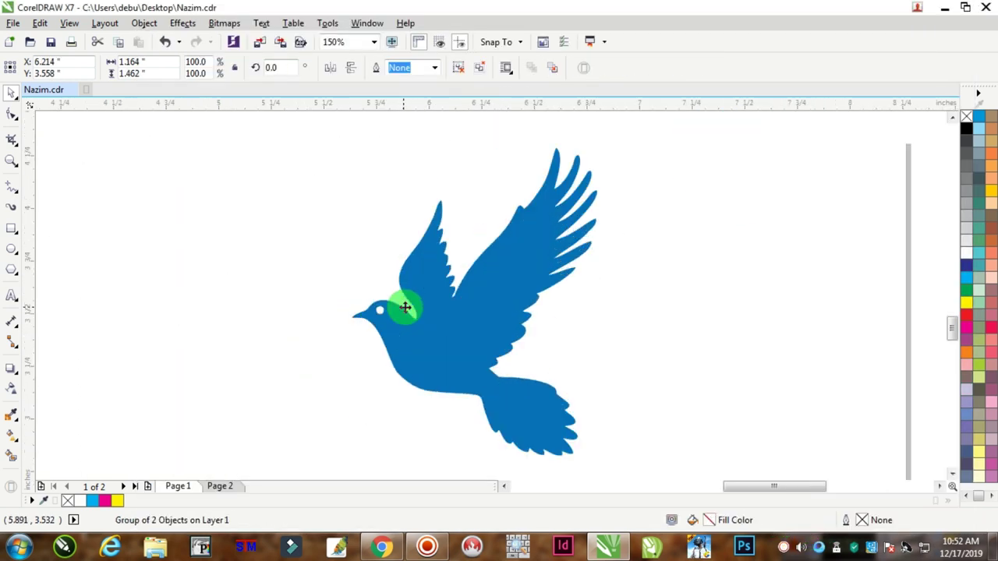
pyautogui.hotkey('ctrl', 'u')
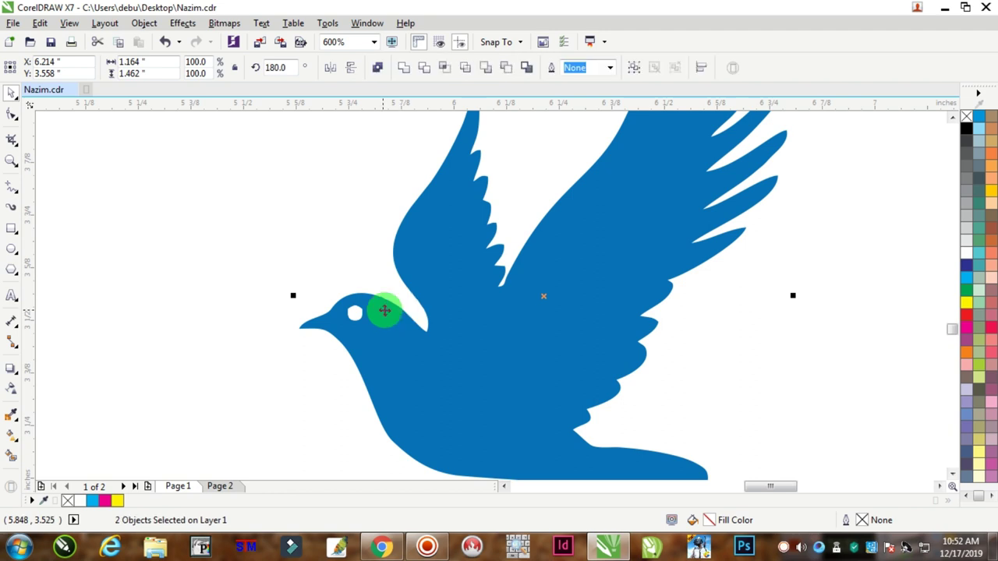
pyautogui.press('Escape')
# Step: Draw a circle about 0.046 inches across over the traced bird's uneven white eye
pyautogui.scroll(4, 357, 312)
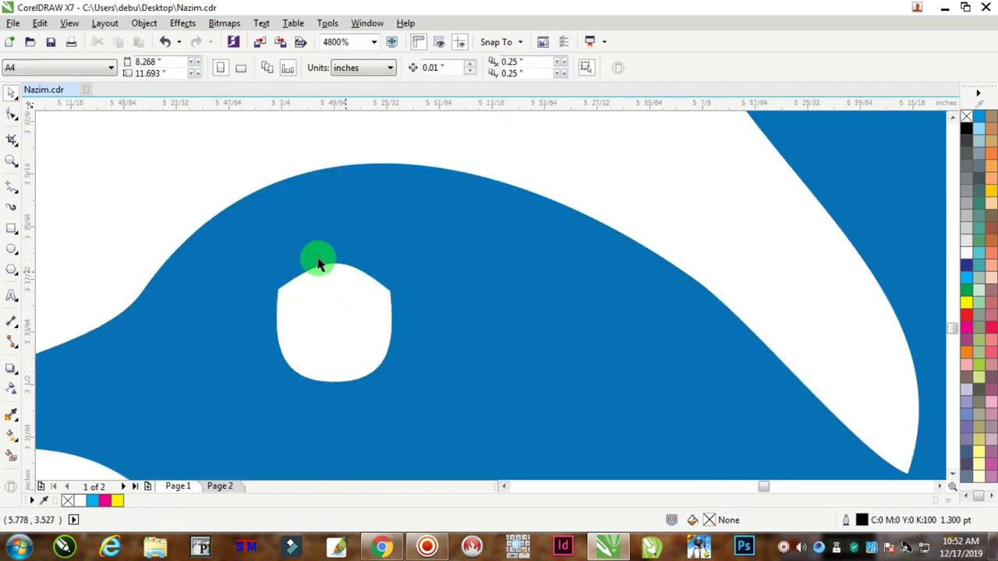
pyautogui.scroll(-3, 363, 334)
pyautogui.moveTo(211, 218); pyautogui.dragTo(404, 366)
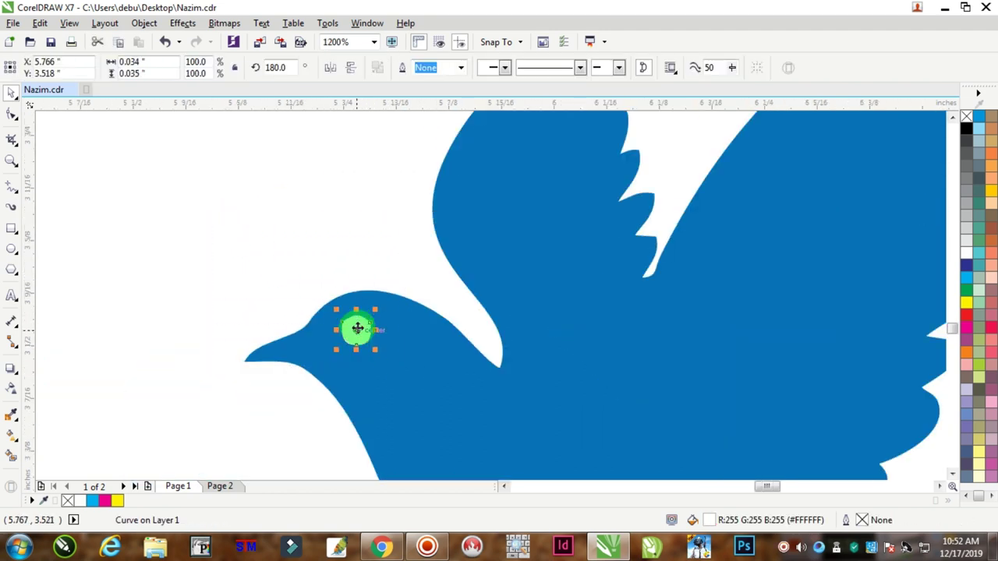
pyautogui.scroll(2, 357, 329)
pyautogui.press('Escape')
pyautogui.click(7, 230)
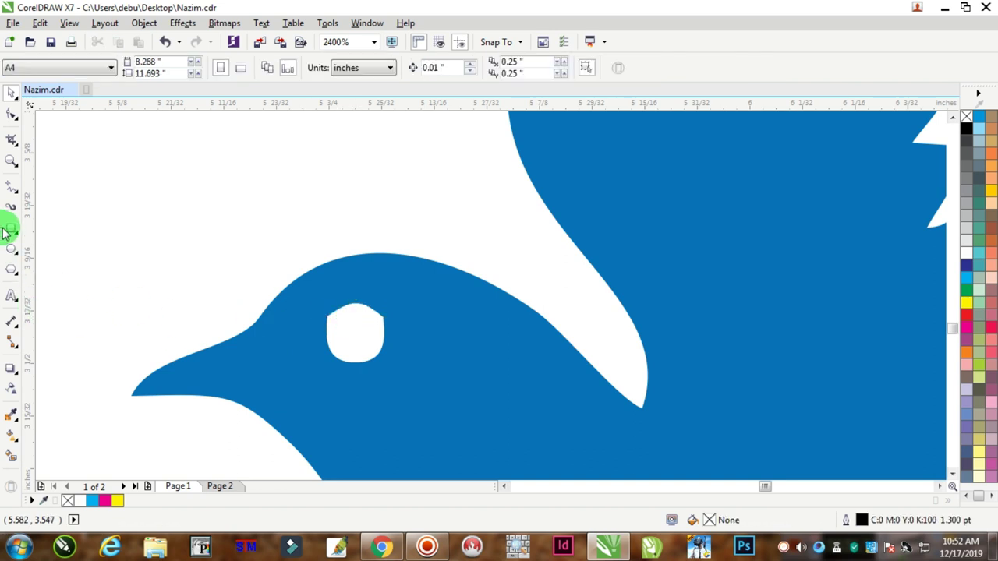
pyautogui.click(11, 249)
pyautogui.moveTo(311, 295); pyautogui.dragTo(393, 377)
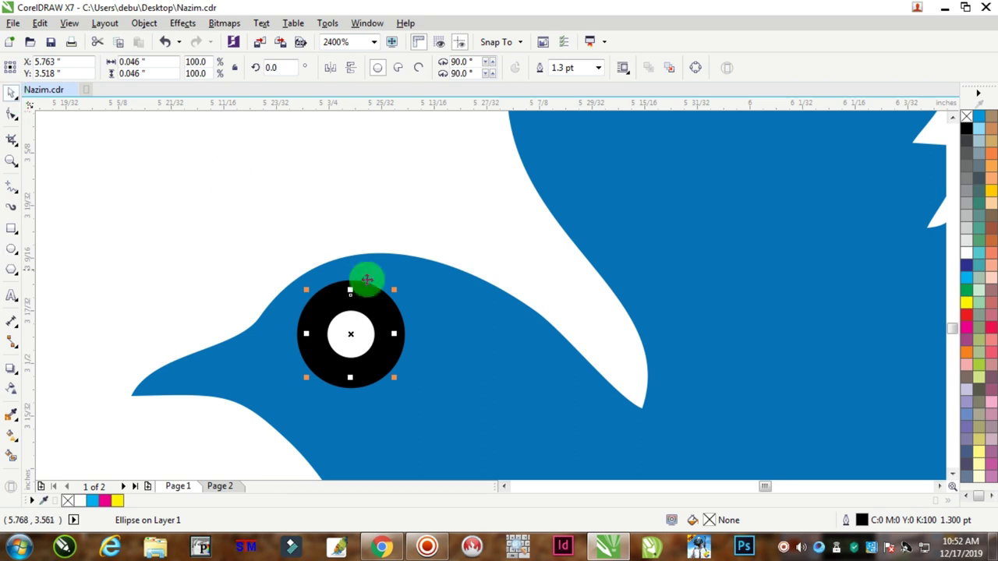
# Step: Remove the outline from the circle over the bird's eye and fill it with white
pyautogui.scroll(1, 369, 328)
pyautogui.click(396, 301)
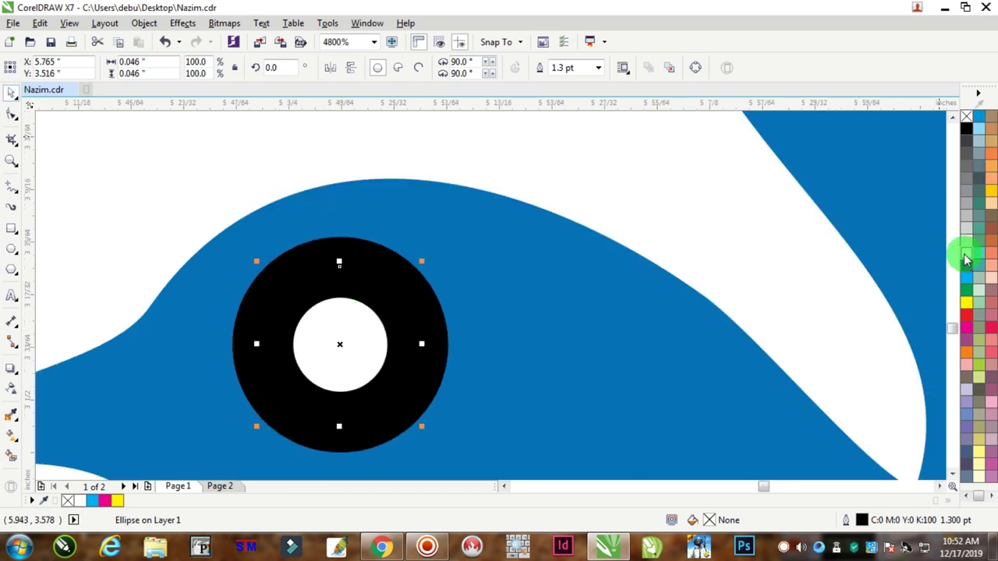
pyautogui.rightClick(964, 115)
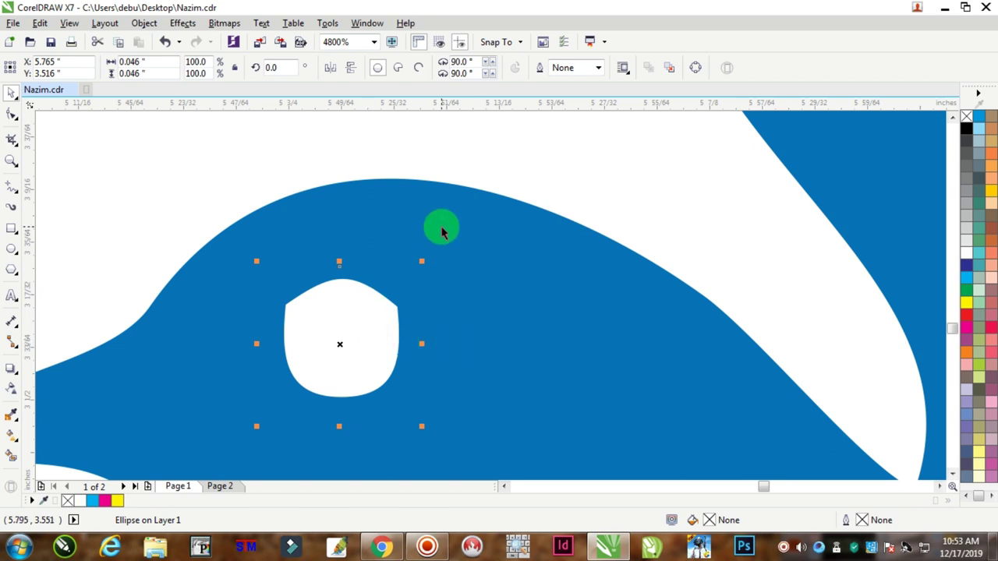
pyautogui.click(967, 250)
# Step: Trim the traced bird with the eye circle to cut a round eye hole, and delete the leftover circle
pyautogui.scroll(-4, 546, 341)
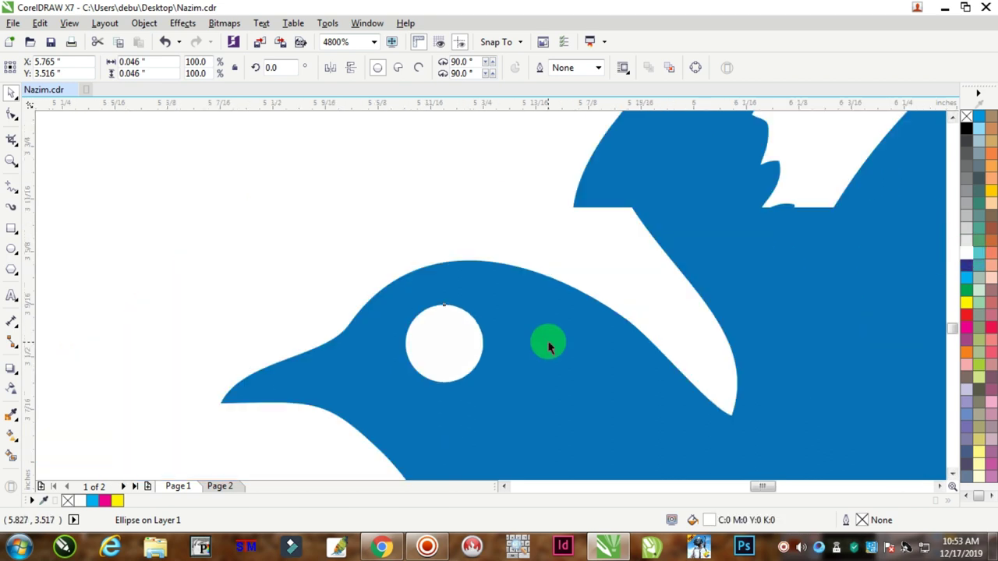
pyautogui.scroll(-4, 339, 273)
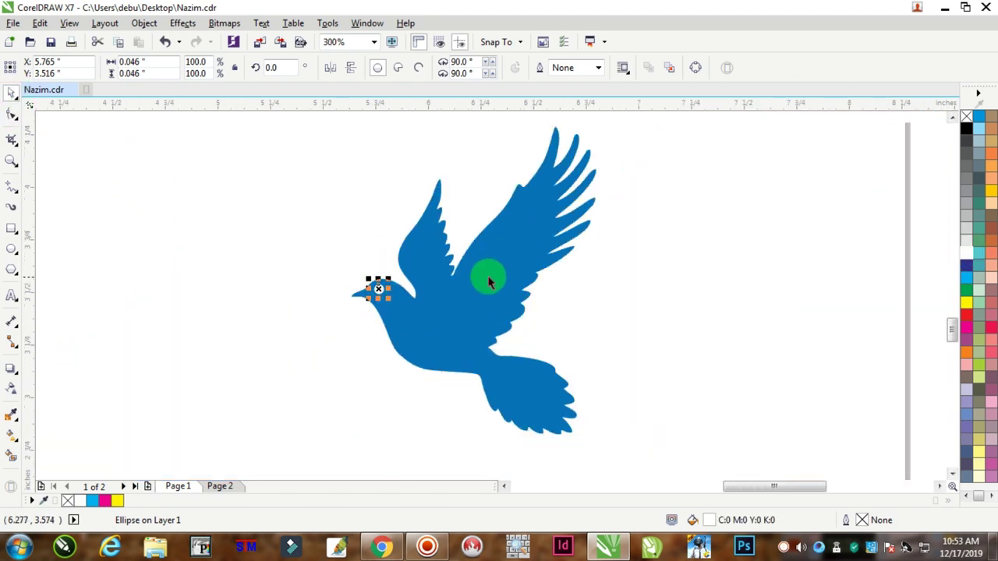
pyautogui.keyDown('shift'); pyautogui.click(498, 273); pyautogui.keyUp('shift')
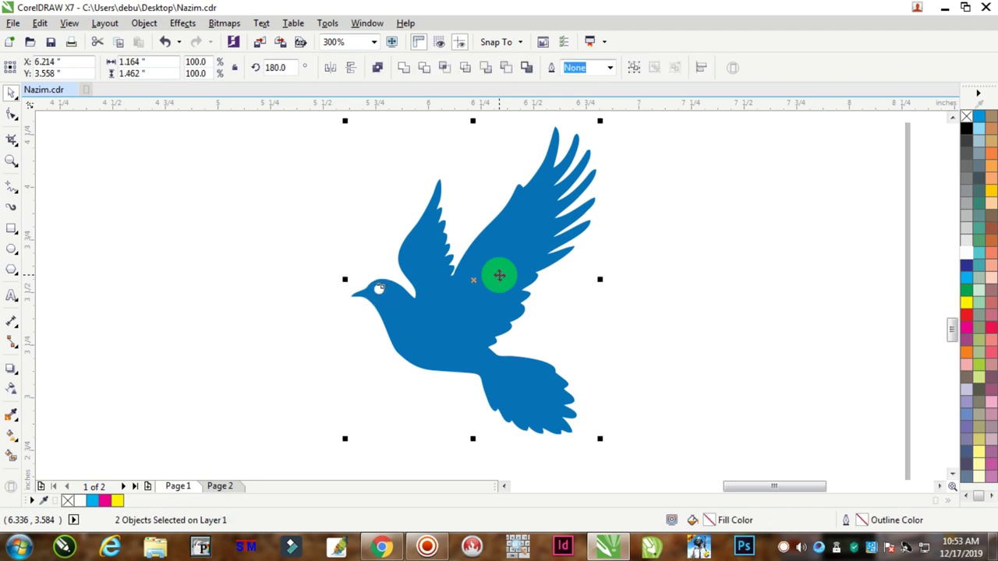
pyautogui.click(425, 72)
pyautogui.moveTo(372, 283); pyautogui.dragTo(346, 327)
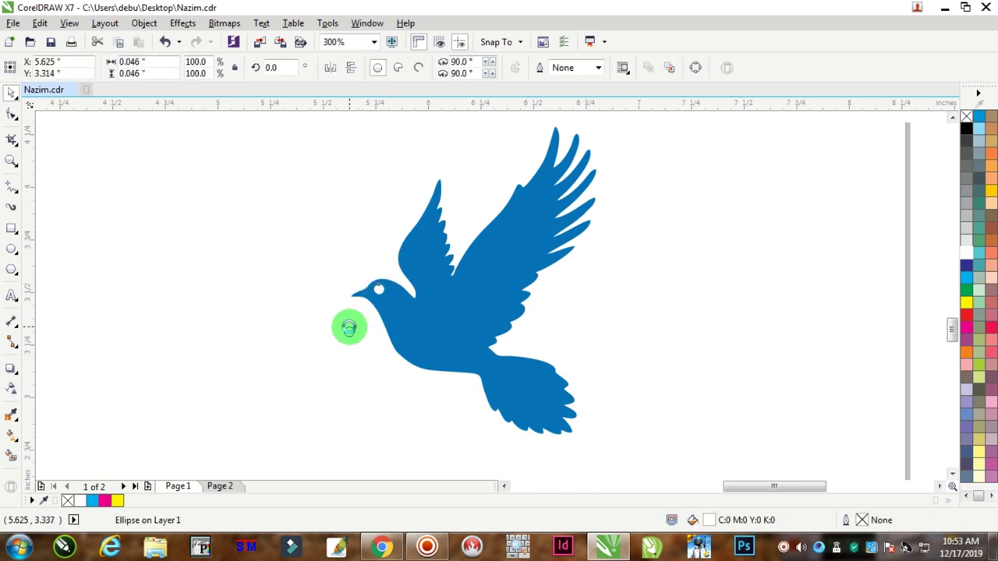
pyautogui.press('Delete')
# Step: Move the original bird bitmap and the traced bird off the page, placing the traced one beside the page's upper edge
pyautogui.scroll(-5, 399, 351)
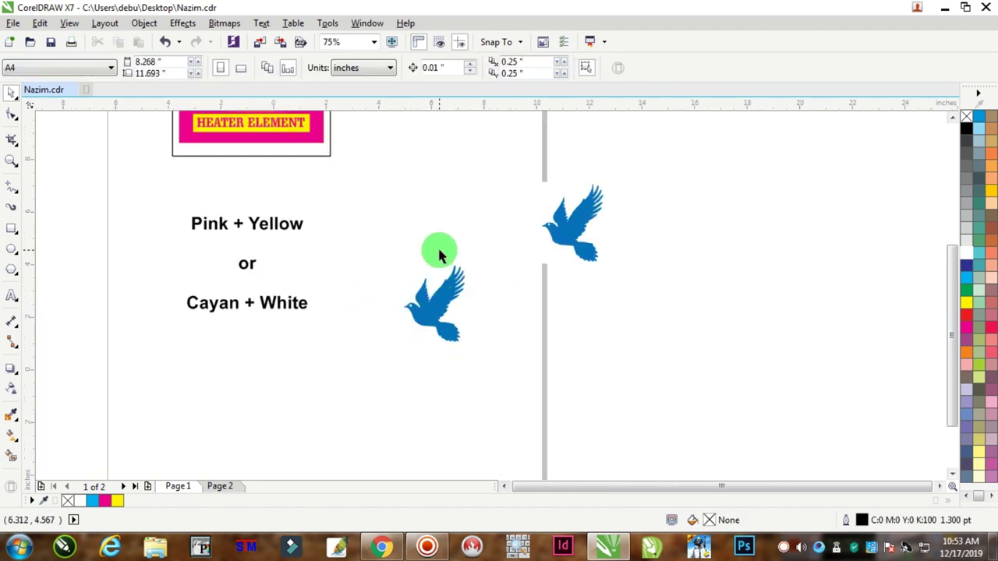
pyautogui.moveTo(499, 251); pyautogui.dragTo(589, 280)
pyautogui.moveTo(439, 262); pyautogui.dragTo(507, 173)
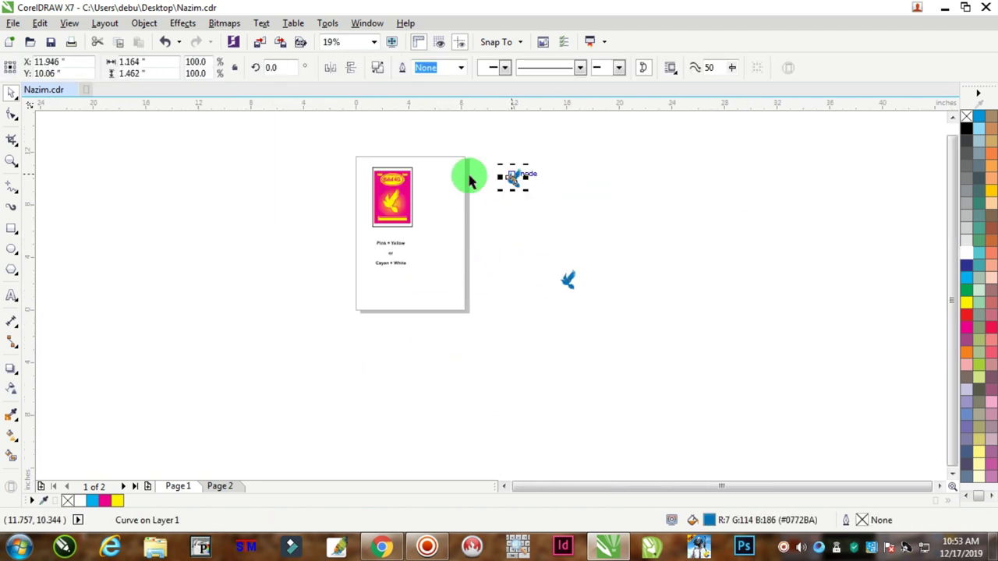
# Step: Draw a rectangle beside the pink label and set its size to 2.75 by 4.0 inches
pyautogui.scroll(4, 426, 195)
pyautogui.click(13, 227)
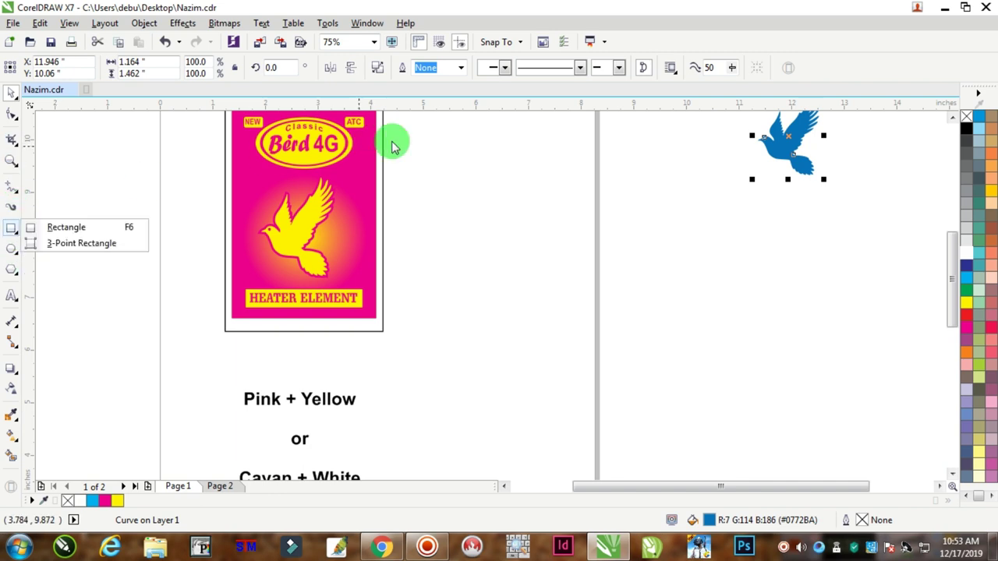
pyautogui.click(12, 230)
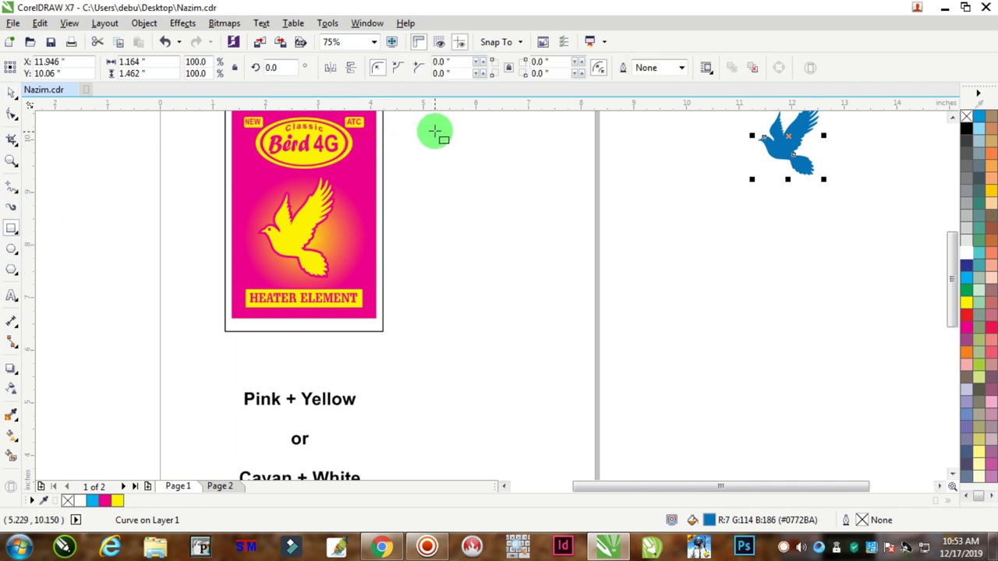
pyautogui.moveTo(421, 123); pyautogui.dragTo(508, 294)
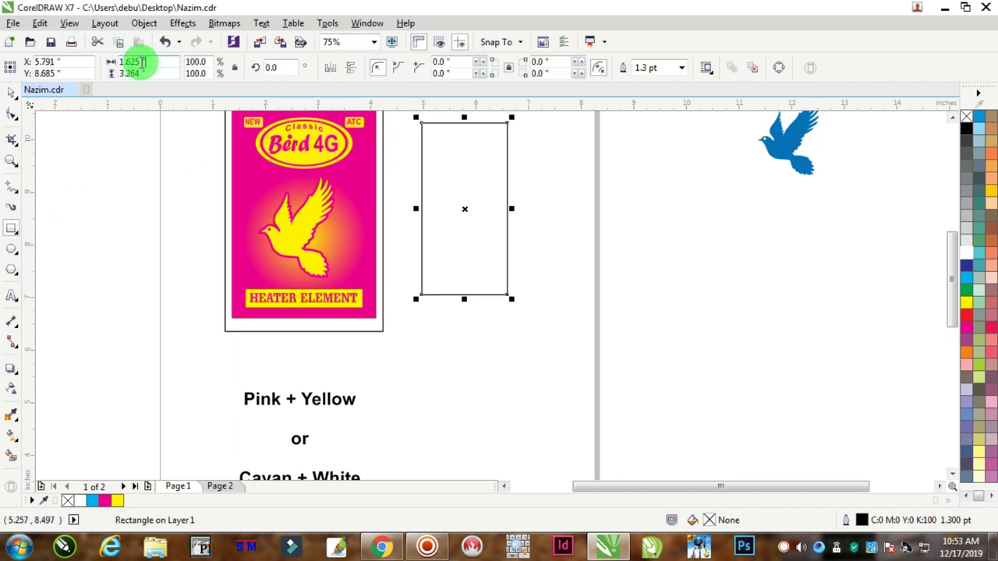
pyautogui.moveTo(142, 62); pyautogui.dragTo(86, 60)
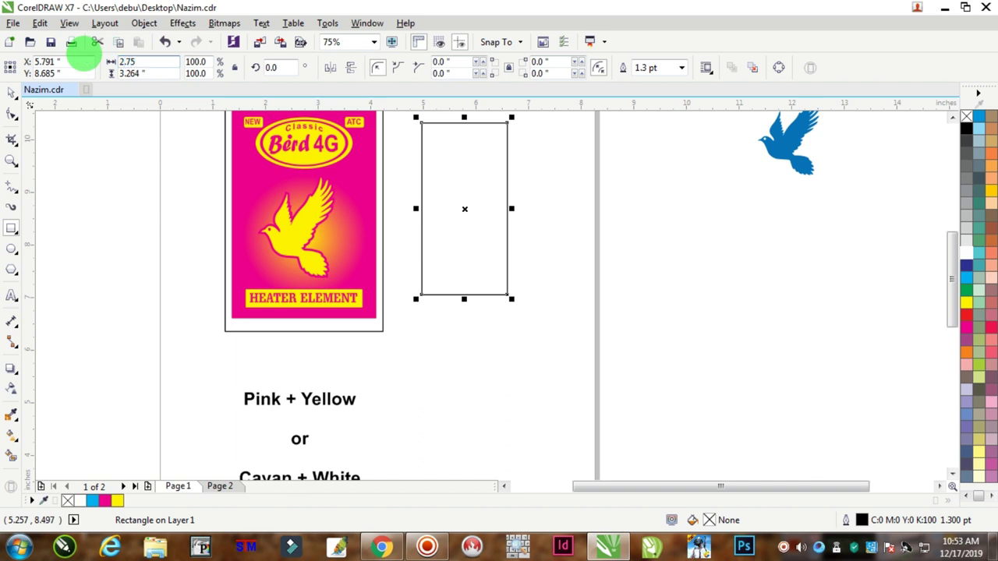
pyautogui.press('Return')
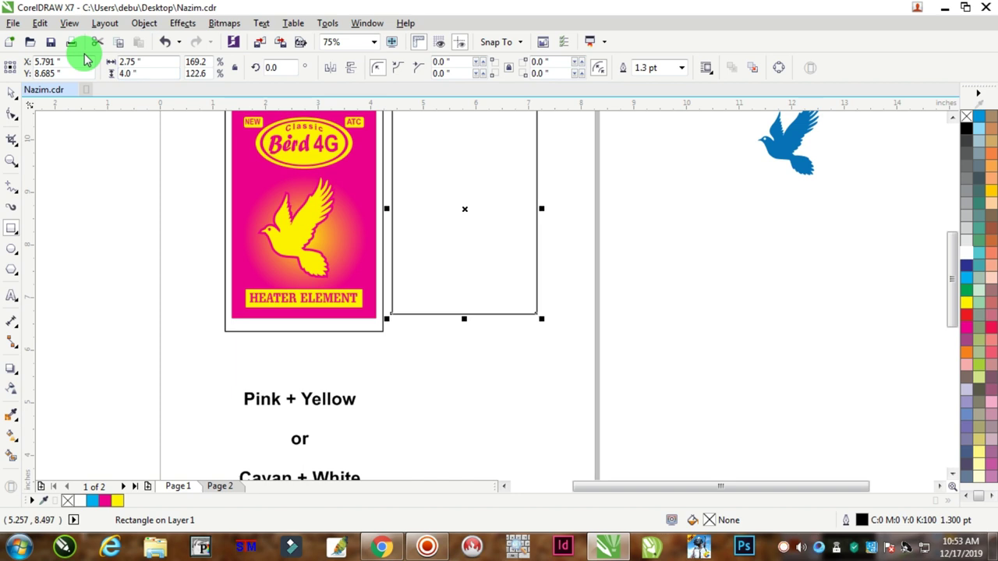
# Step: Shift the new rectangle slightly away from the label, fill it with magenta and remove its outline
pyautogui.click(11, 92)
pyautogui.scroll(-1, 390, 222)
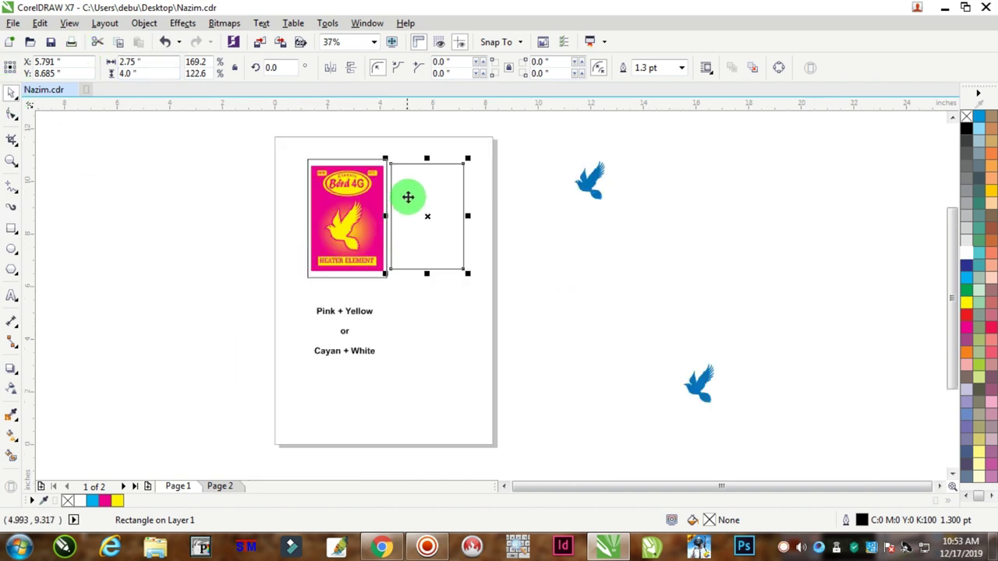
pyautogui.scroll(1, 408, 196)
pyautogui.moveTo(429, 187); pyautogui.dragTo(448, 197)
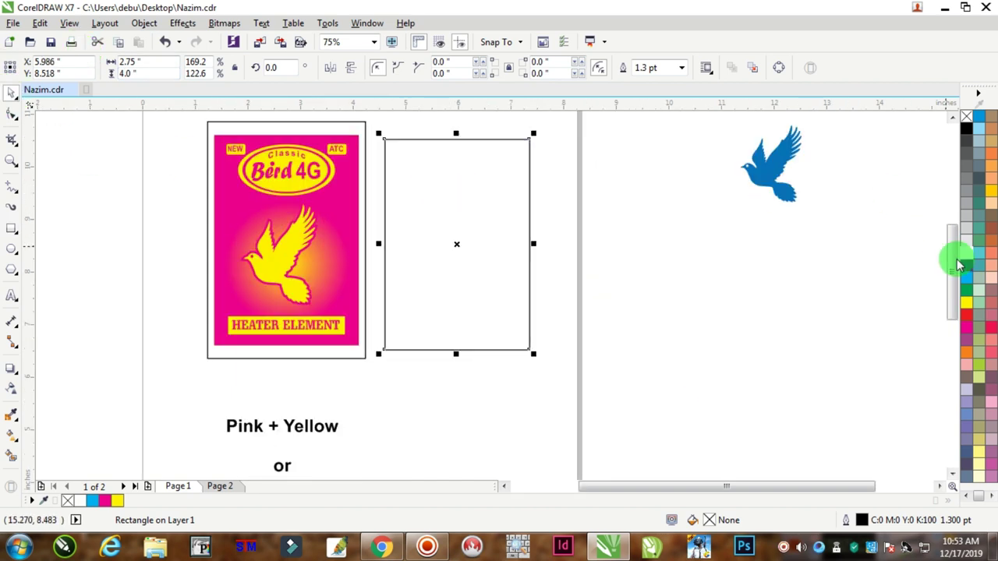
pyautogui.click(966, 329)
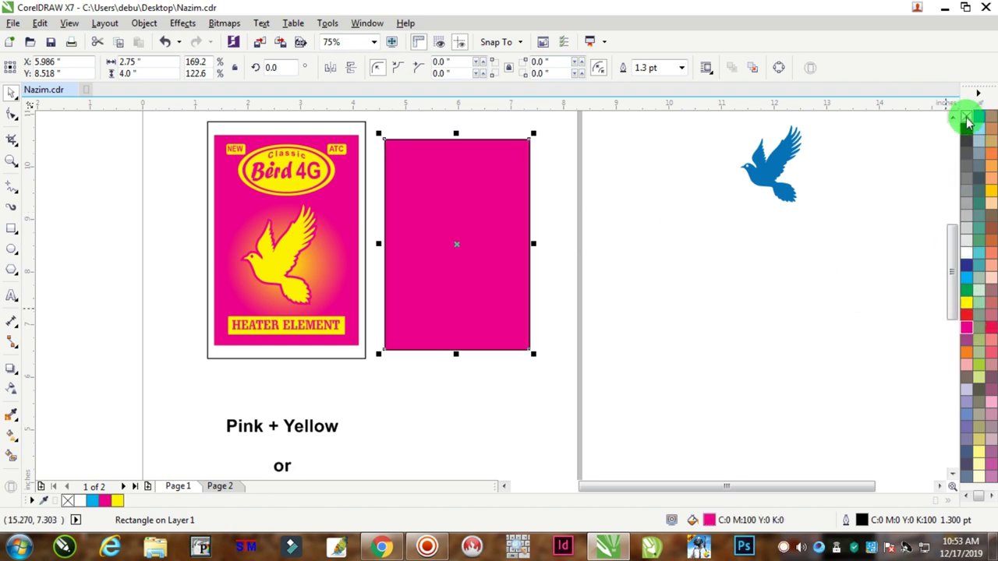
pyautogui.rightClick(967, 121)
# Step: Apply an elliptical fountain fill to the magenta rectangle with yellow as the centre colour
pyautogui.click(11, 434)
pyautogui.click(81, 391)
pyautogui.click(479, 157)
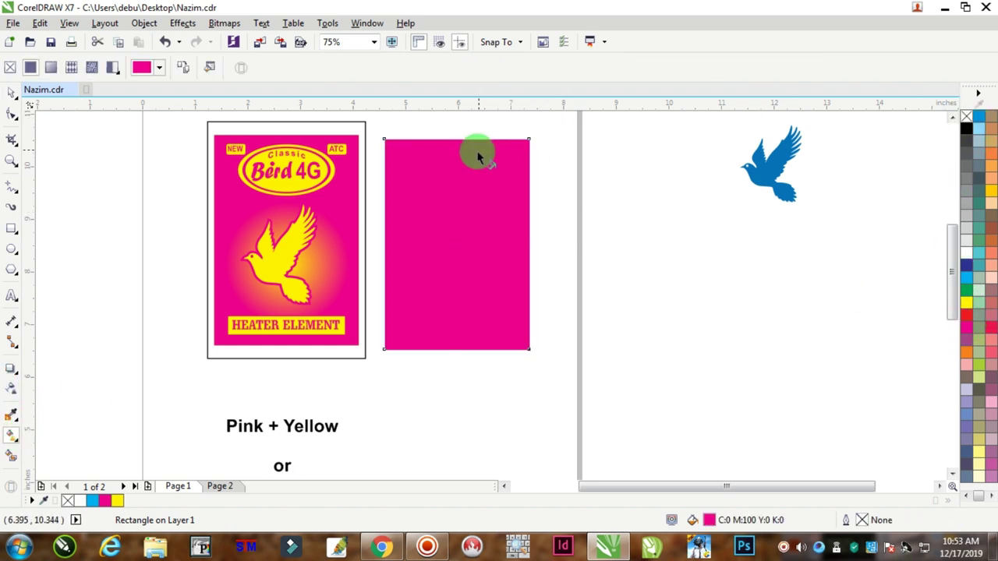
pyautogui.moveTo(462, 146); pyautogui.dragTo(460, 335)
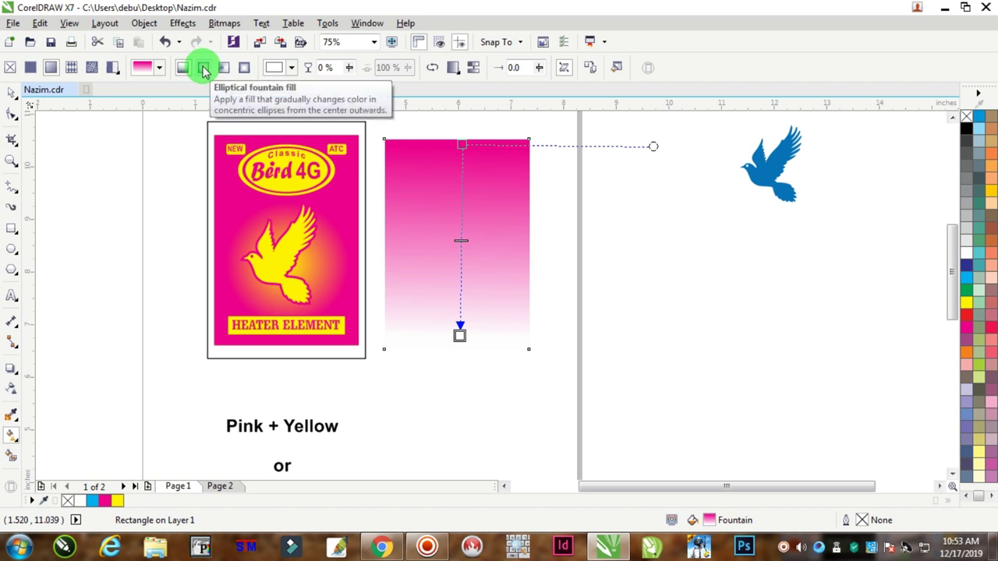
pyautogui.click(204, 70)
pyautogui.click(460, 240)
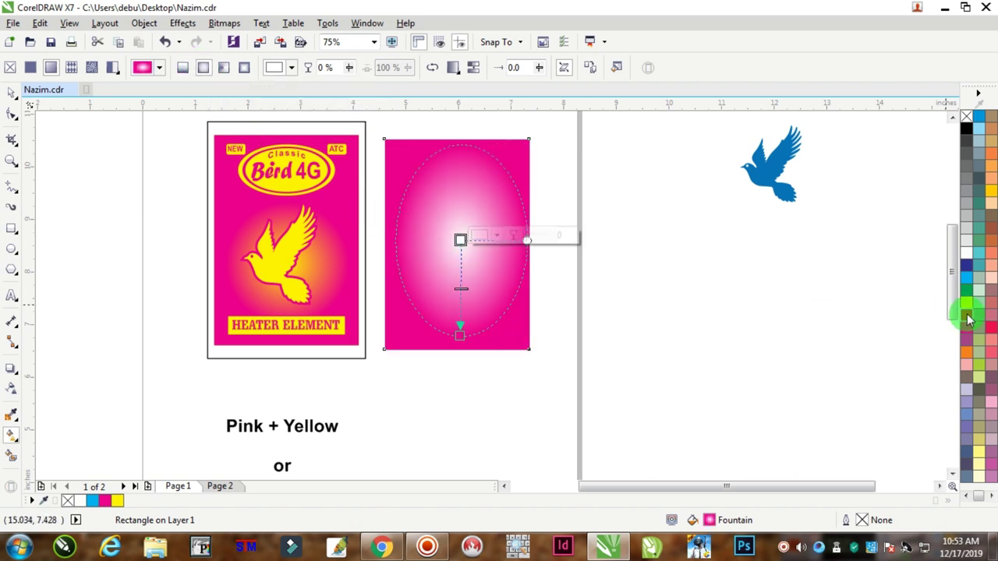
pyautogui.click(964, 306)
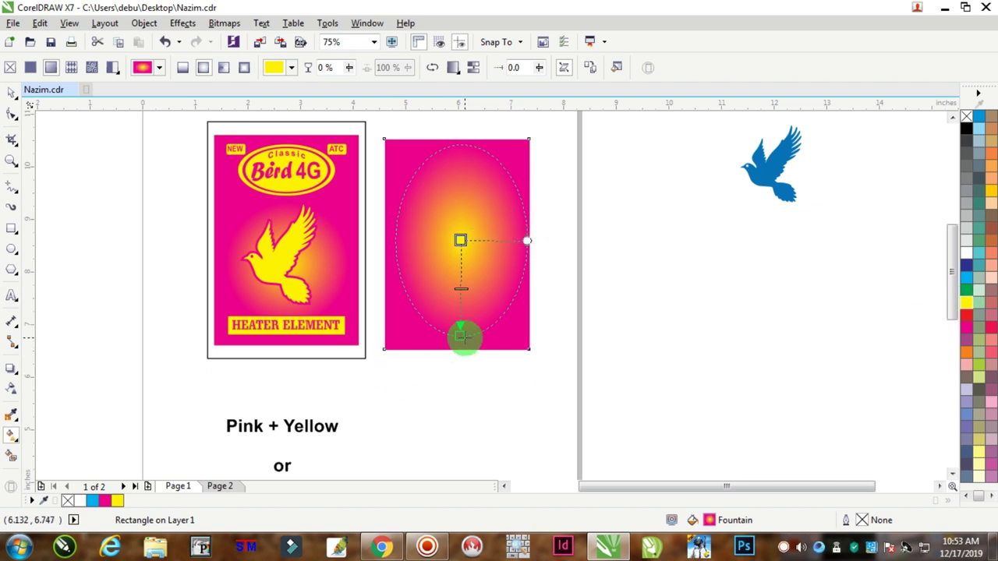
# Step: Lower the centre of the rectangle's elliptical gradient and adjust its height and width to form a glow in the label's lower middle
pyautogui.moveTo(460, 337); pyautogui.dragTo(462, 348)
pyautogui.moveTo(460, 240); pyautogui.dragTo(457, 258)
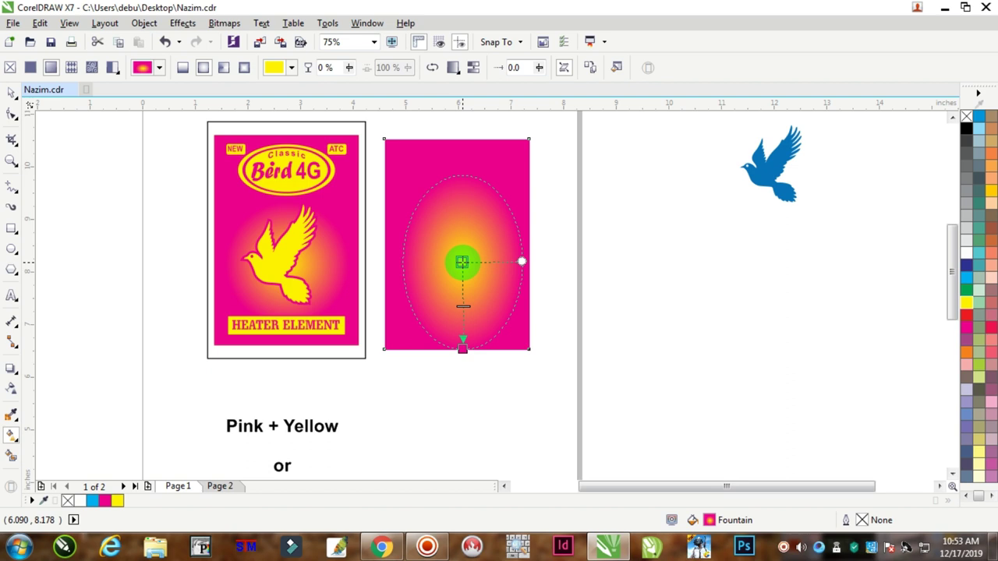
pyautogui.click(462, 267)
pyautogui.click(462, 267)
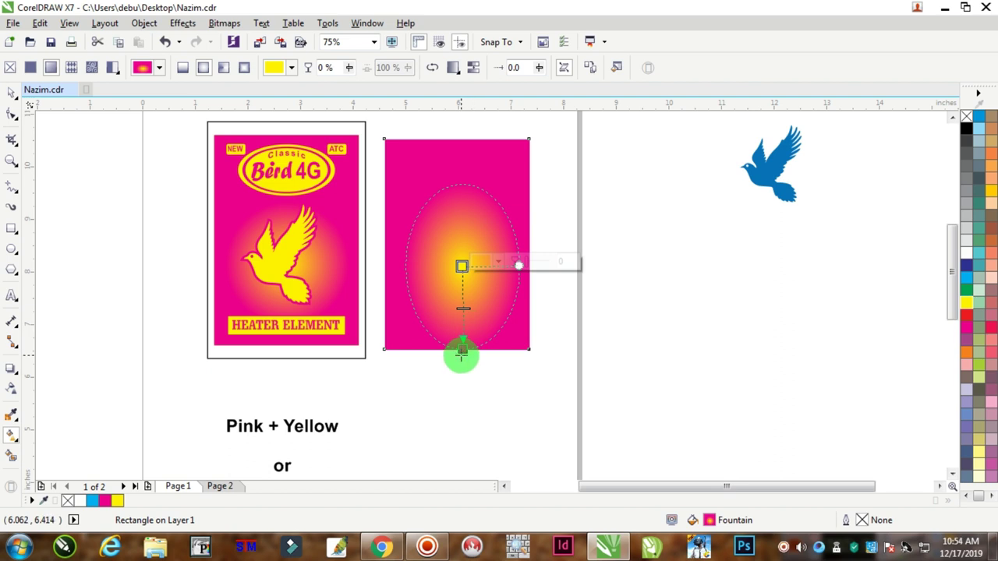
pyautogui.click(461, 350)
pyautogui.moveTo(519, 269); pyautogui.dragTo(535, 269)
pyautogui.click(461, 350)
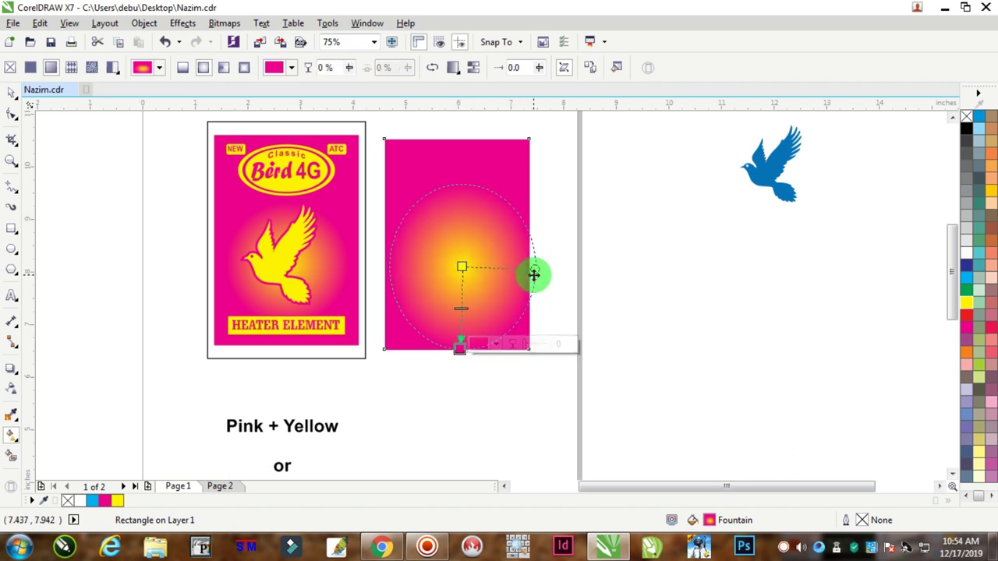
pyautogui.click(534, 272)
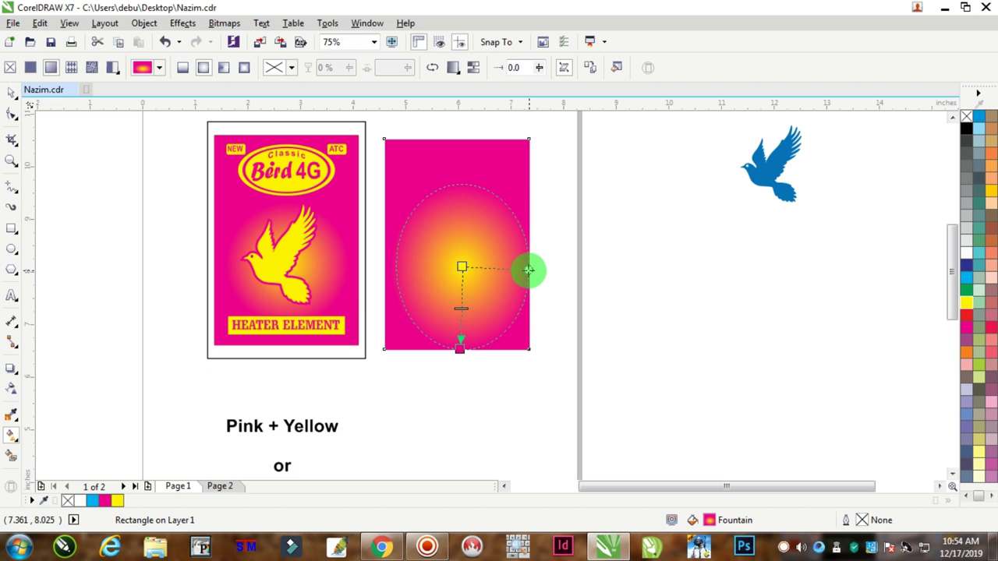
# Step: Place the traced bird over the gradient's centre, fill it with yellow and enlarge it to about 1.725 by 2.167 inches
pyautogui.click(11, 91)
pyautogui.moveTo(754, 173); pyautogui.dragTo(464, 266)
pyautogui.click(968, 306)
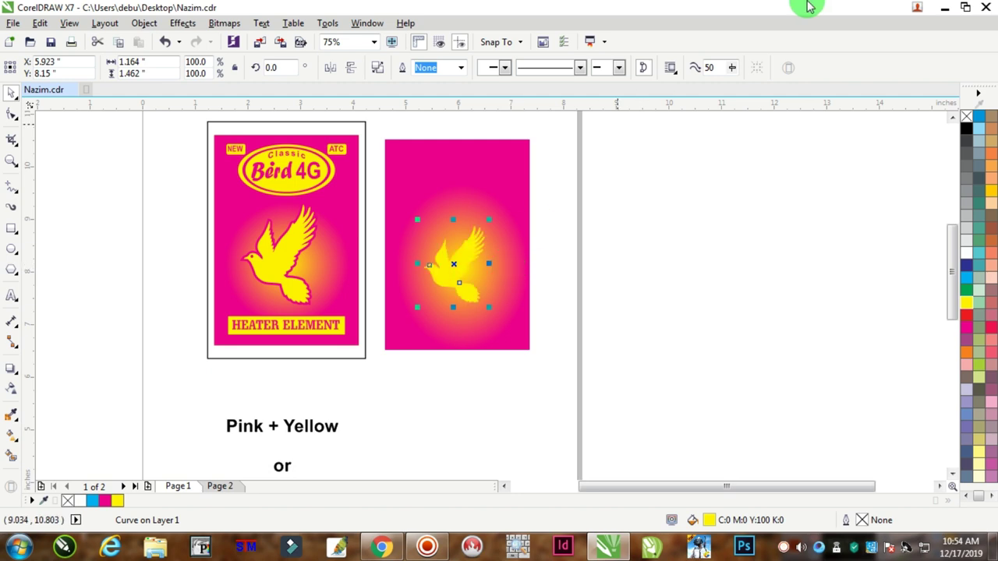
pyautogui.moveTo(489, 222); pyautogui.dragTo(512, 202)
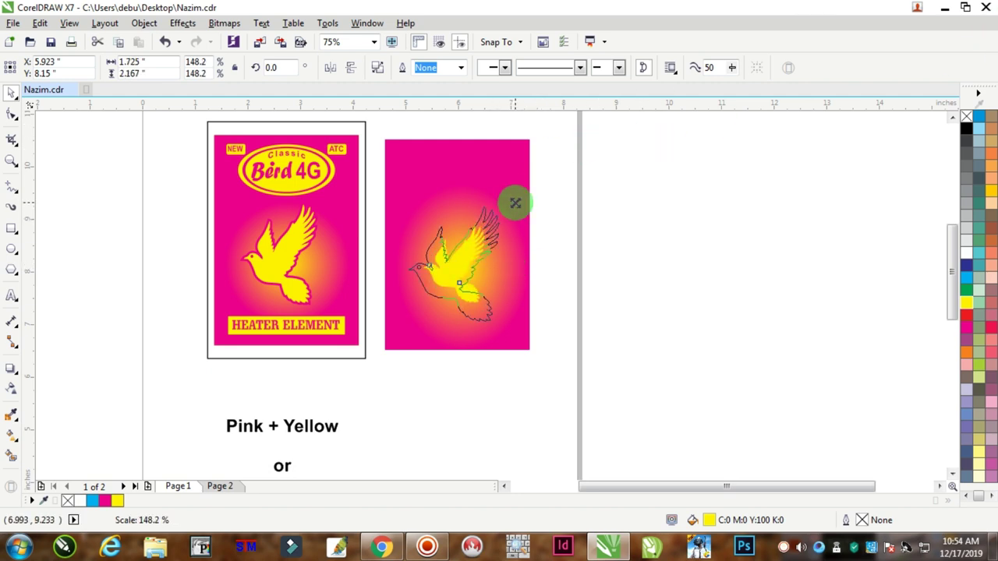
# Step: Nudge the yellow bird up and sideways over the glow and copy it to the clipboard
pyautogui.scroll(2, 459, 234)
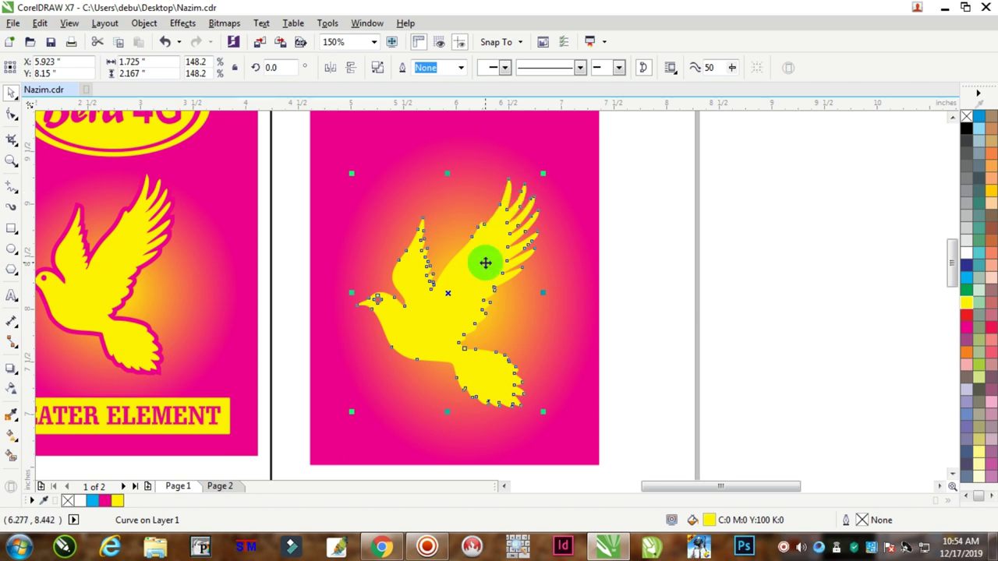
pyautogui.moveTo(485, 262)
pyautogui.mouseDown()
pyautogui.moveTo(709, 251)
pyautogui.moveTo(457, 263)
pyautogui.moveTo(474, 265)
pyautogui.mouseUp()
pyautogui.rightClick(475, 265)
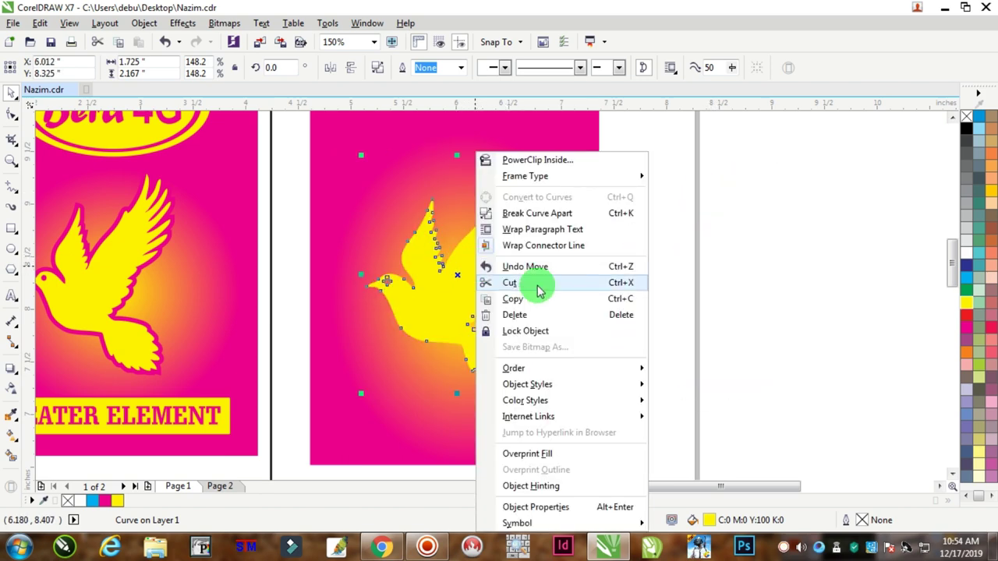
pyautogui.click(512, 298)
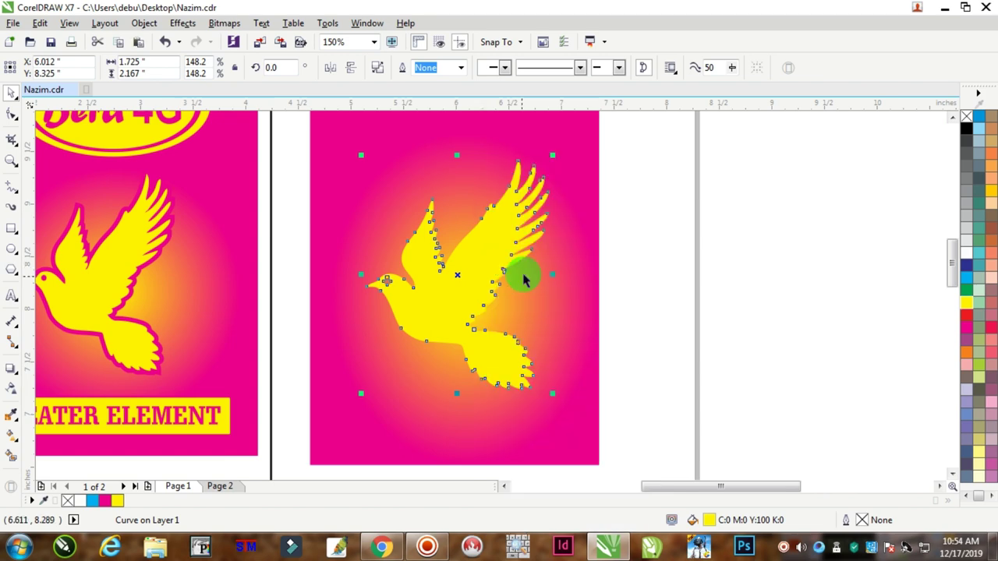
pyautogui.click(678, 218)
pyautogui.click(485, 249)
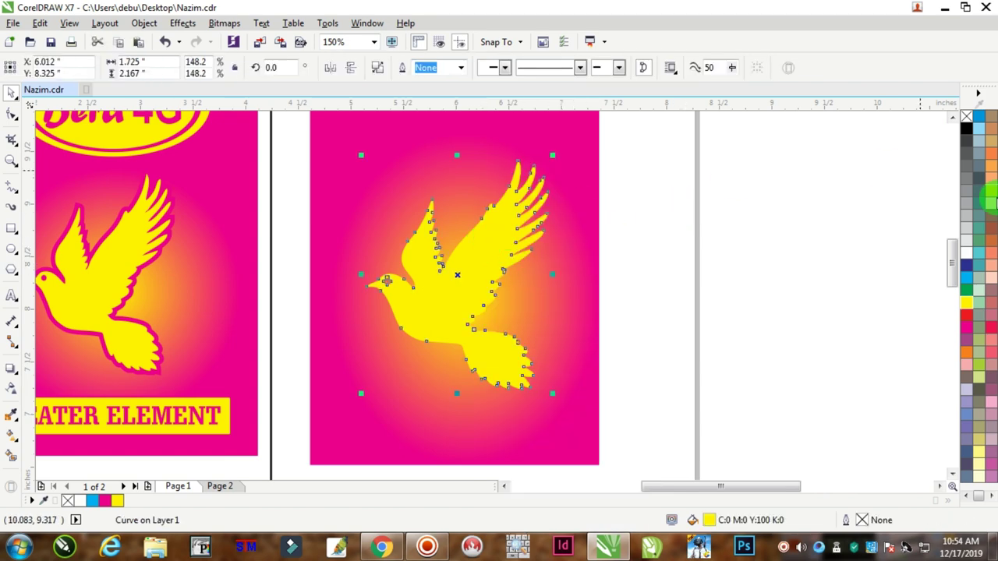
# Step: Give the bird on the gradient a magenta fill and a magenta outline 3.0 pt wide
pyautogui.click(967, 329)
pyautogui.rightClick(967, 329)
pyautogui.press('F12')
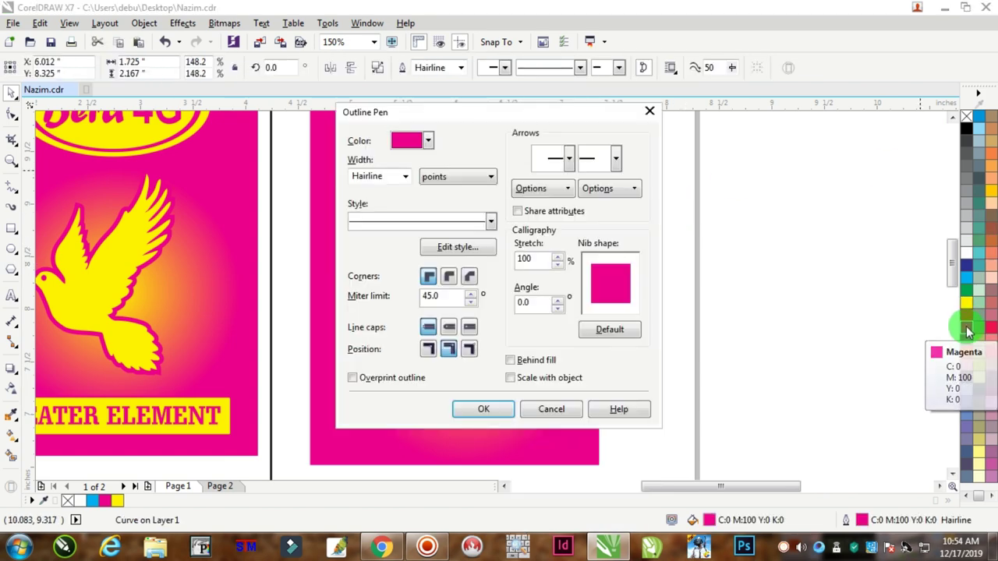
pyautogui.write('1')
pyautogui.press('Return')
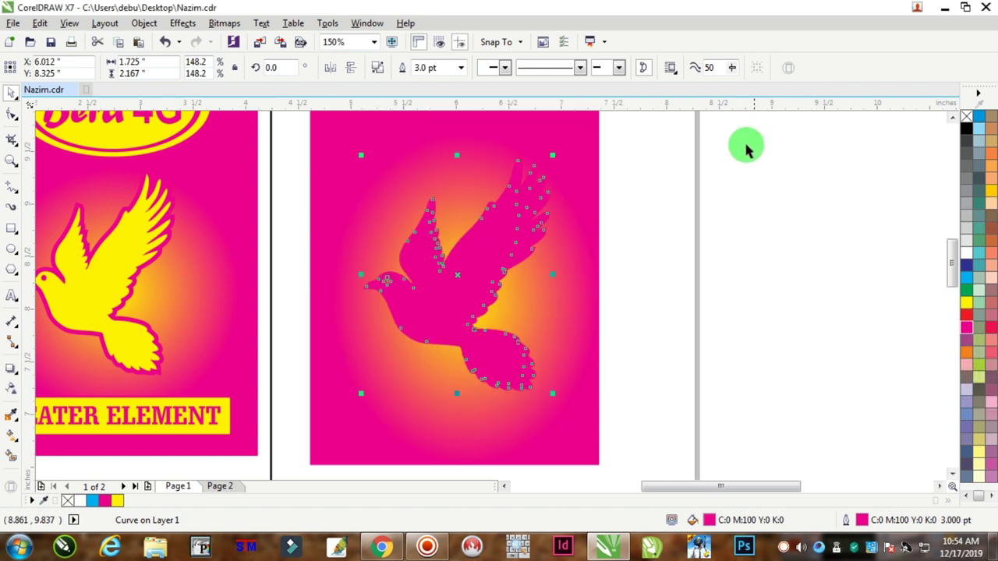
# Step: Paste the copied yellow bird on top of the magenta bird
pyautogui.click(696, 179)
pyautogui.rightClick(696, 179)
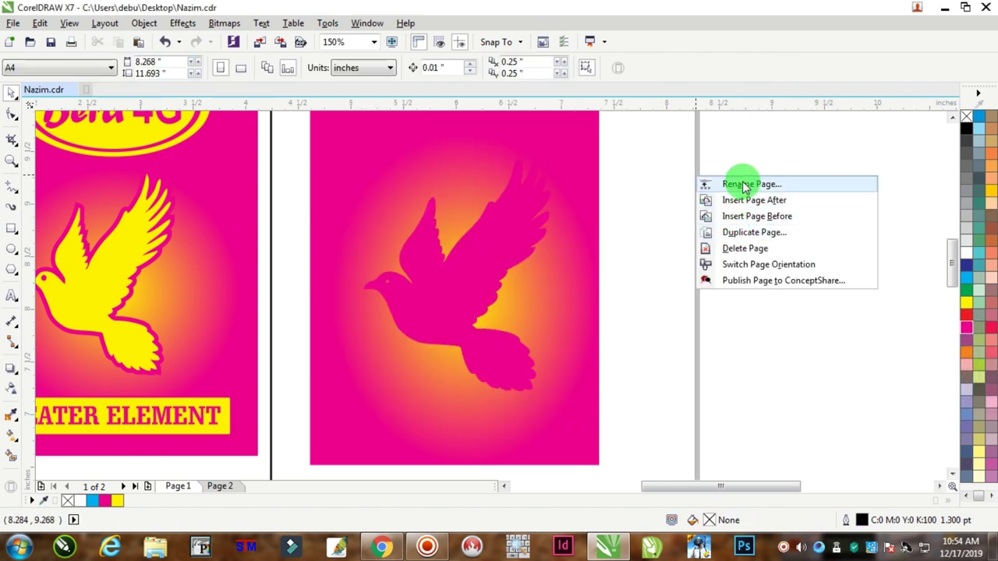
pyautogui.click(642, 184)
pyautogui.rightClick(641, 184)
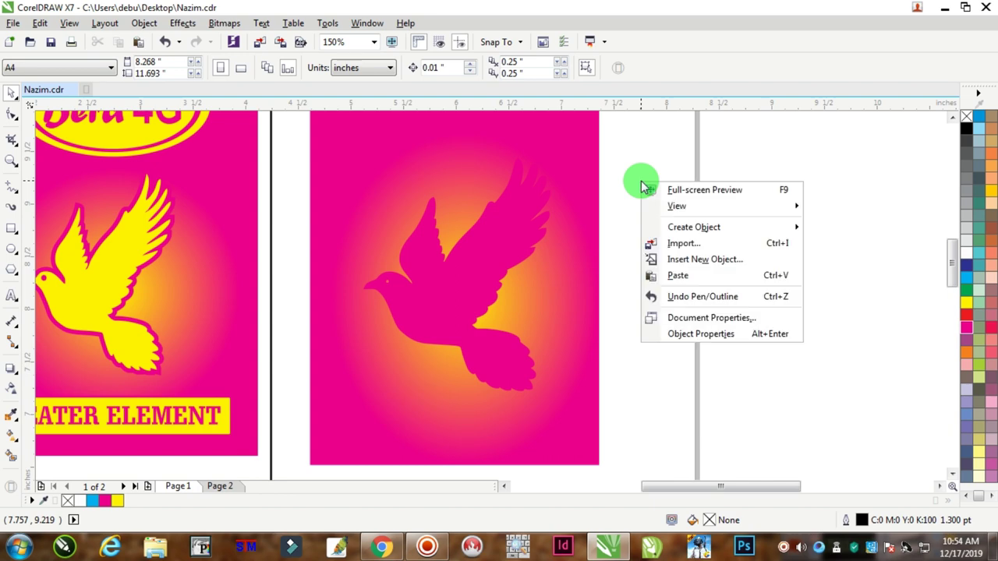
pyautogui.click(677, 277)
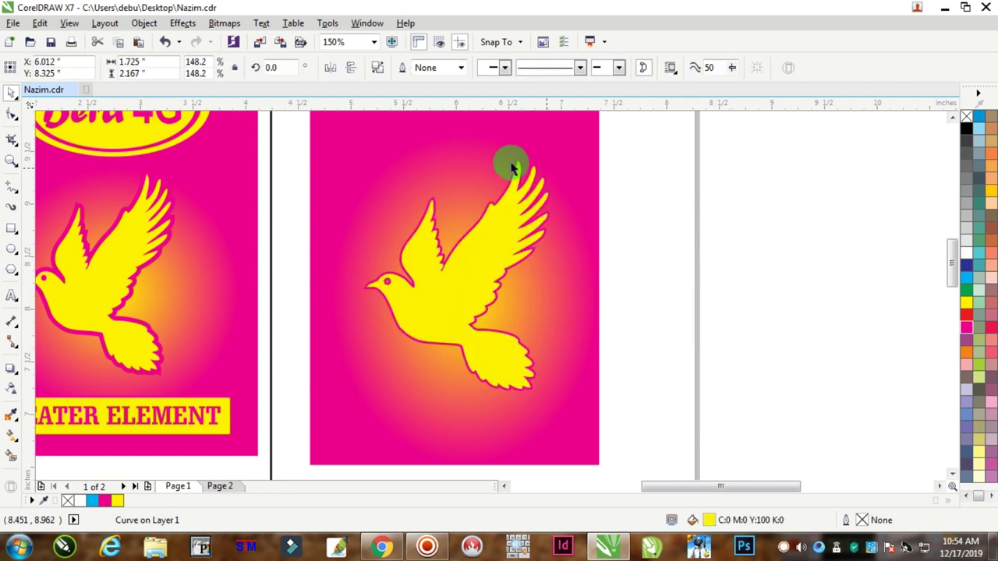
# Step: Widen the magenta bird's outline to 6.0 pt
pyautogui.press('Escape')
pyautogui.scroll(3, 509, 164)
pyautogui.click(611, 183)
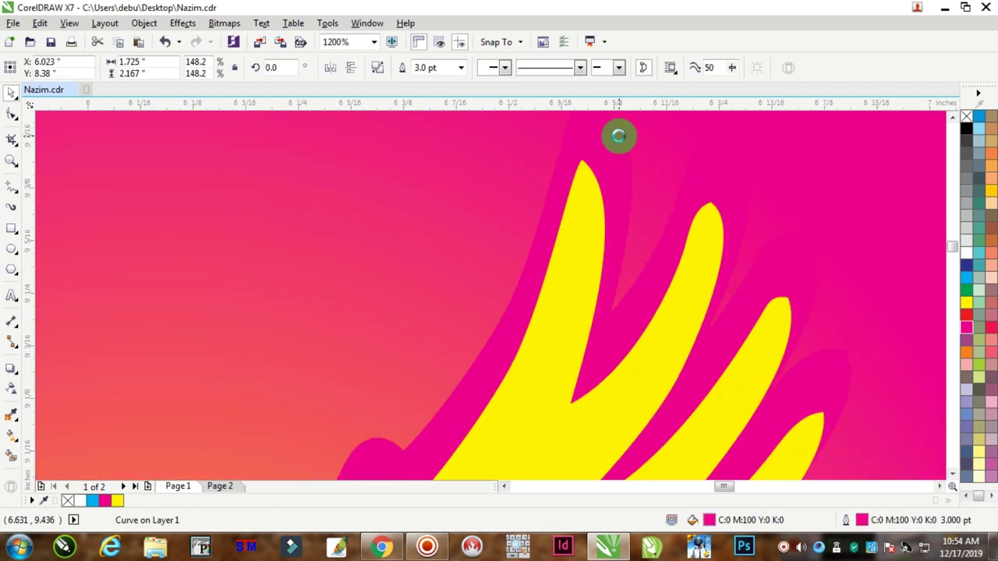
pyautogui.press('F12')
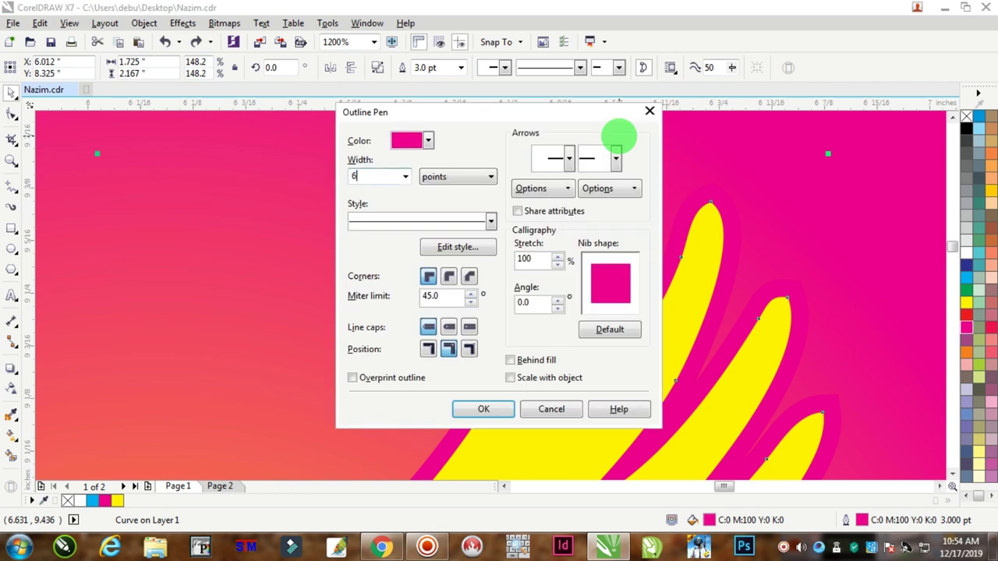
pyautogui.press('Return')
pyautogui.scroll(-5, 507, 229)
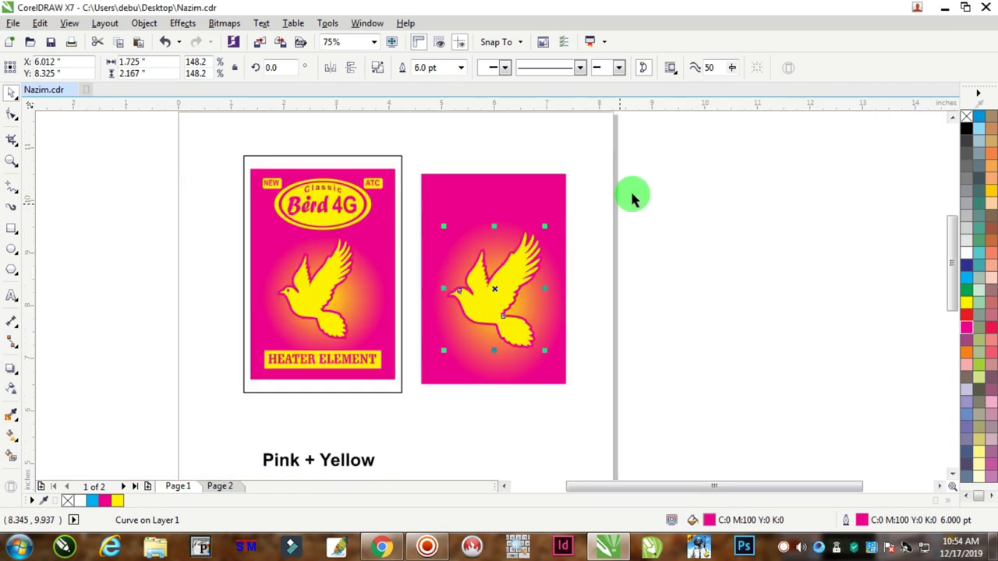
# Step: Group the two stacked birds and shift the group sideways and slightly down over the glow
pyautogui.moveTo(637, 187); pyautogui.dragTo(417, 359)
pyautogui.hotkey('ctrl', 'g')
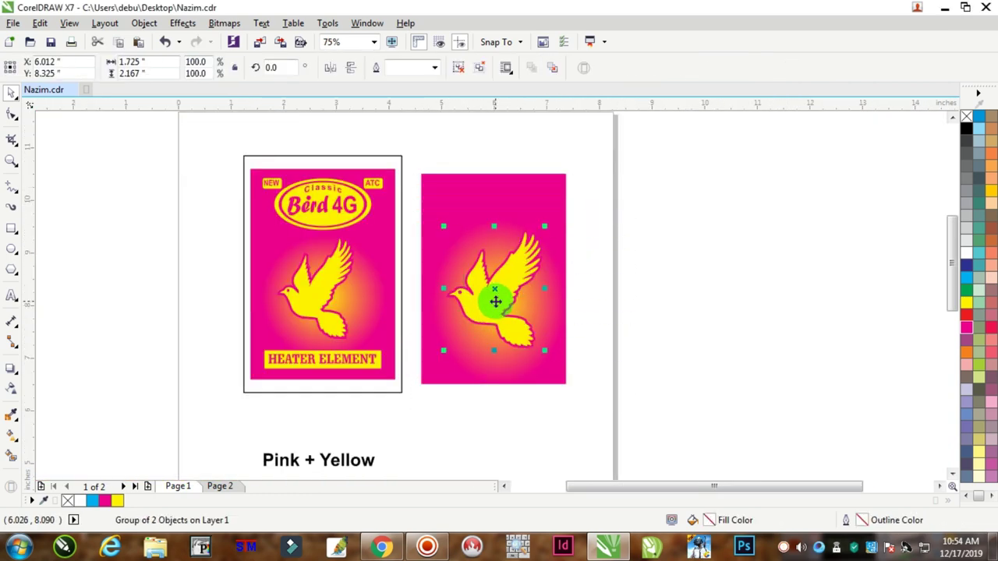
pyautogui.moveTo(487, 300); pyautogui.dragTo(480, 300)
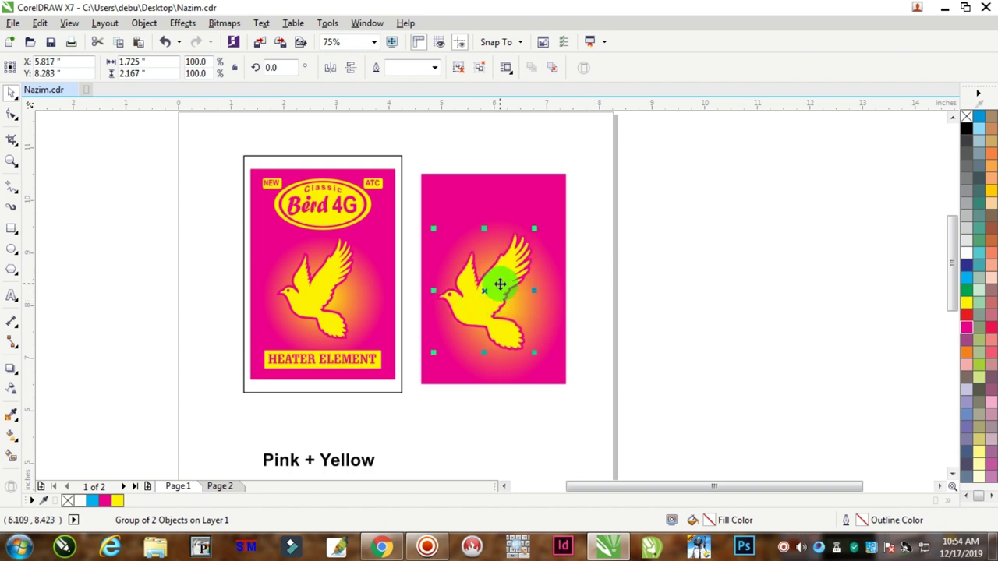
# Step: Draw an ellipse about 1.951 by 0.792 inches above the bird on the new label and shift it sideways towards the centre
pyautogui.scroll(2, 474, 208)
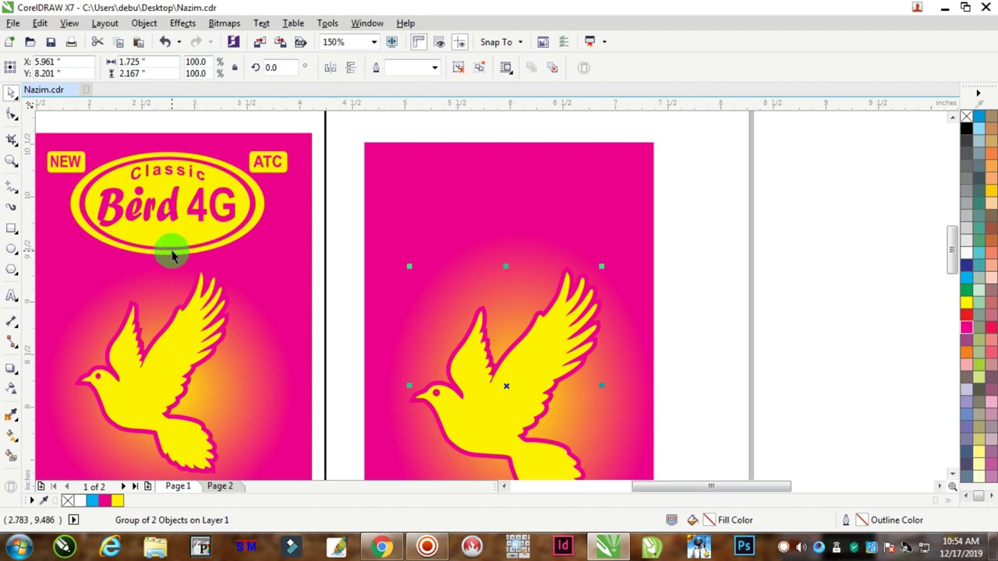
pyautogui.scroll(-4, 167, 249)
pyautogui.scroll(4, 179, 234)
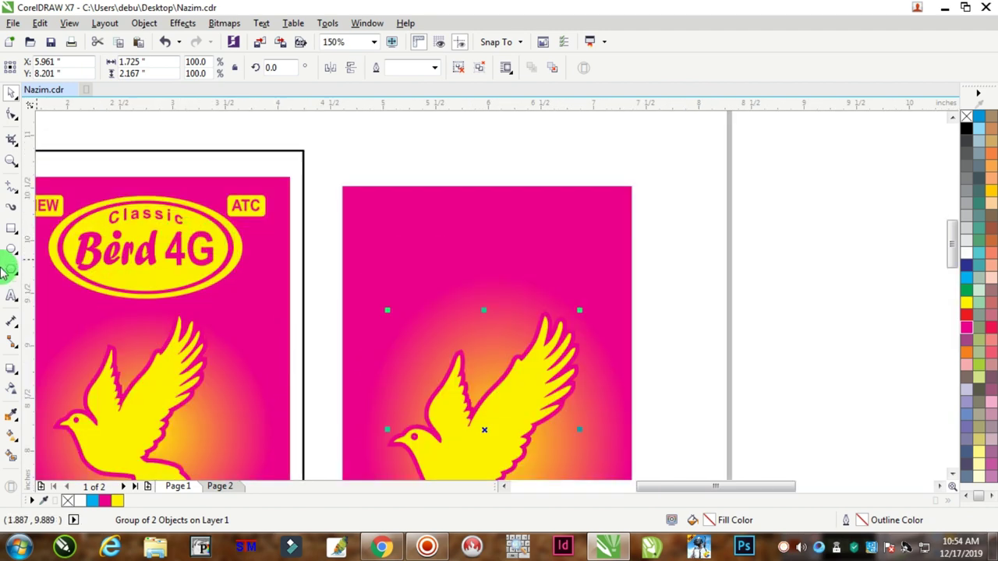
pyautogui.click(12, 250)
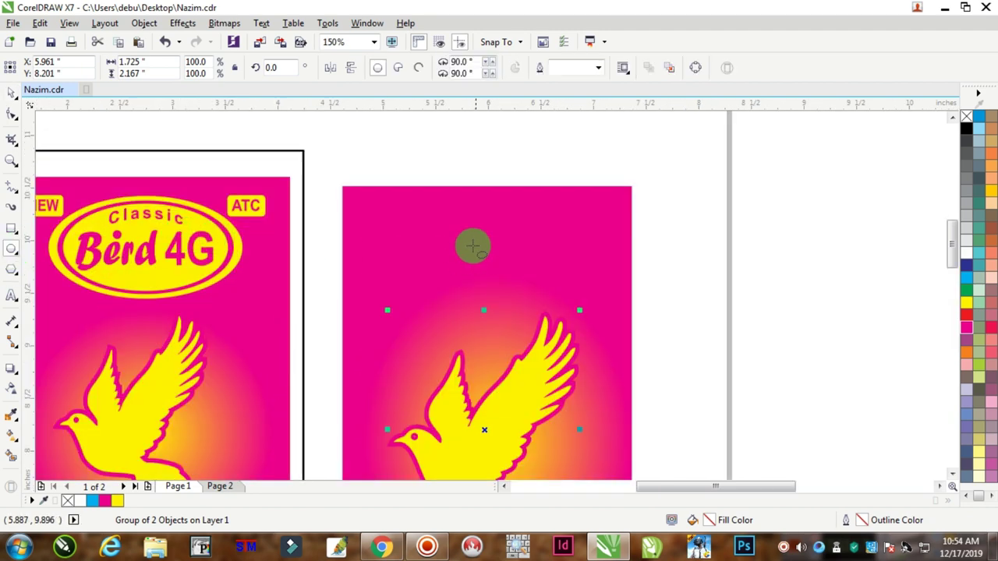
pyautogui.moveTo(385, 220); pyautogui.dragTo(590, 302)
pyautogui.moveTo(486, 259); pyautogui.dragTo(499, 261)
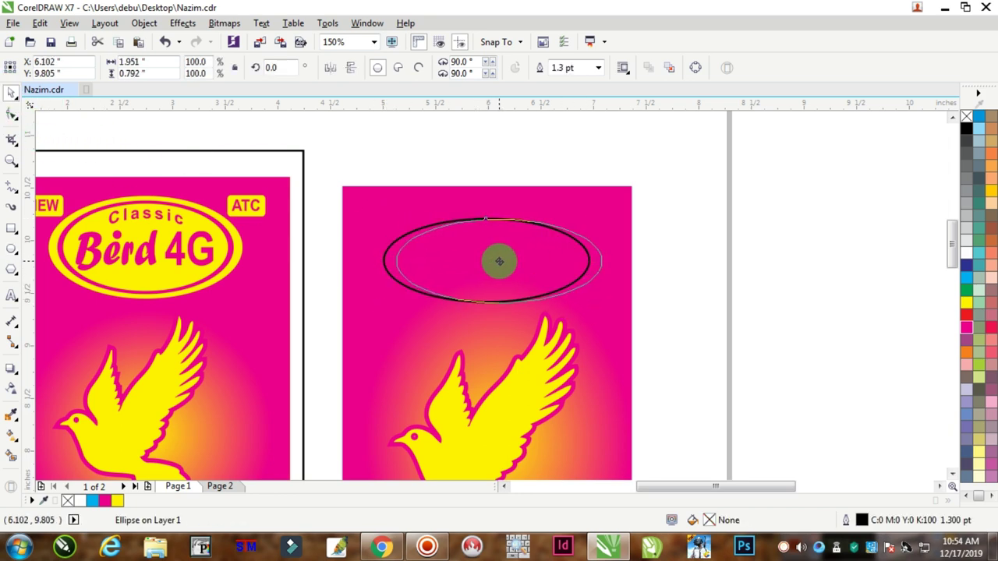
# Step: Fill the ellipse with yellow without an outline, stretch its height to about 0.875 inches and reposition it above the bird
pyautogui.click(969, 305)
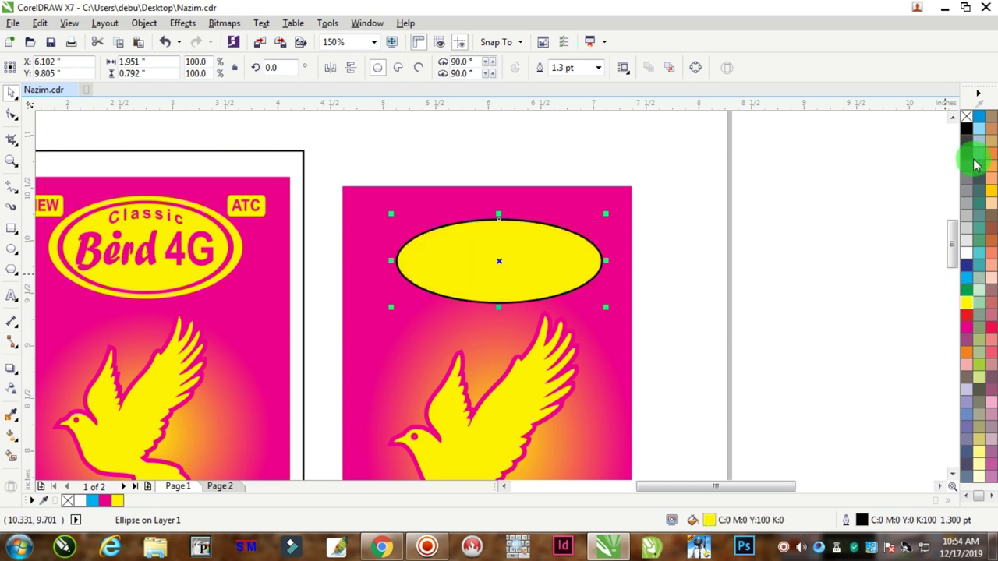
pyautogui.rightClick(968, 117)
pyautogui.moveTo(498, 310); pyautogui.dragTo(494, 315)
pyautogui.moveTo(523, 252); pyautogui.dragTo(516, 245)
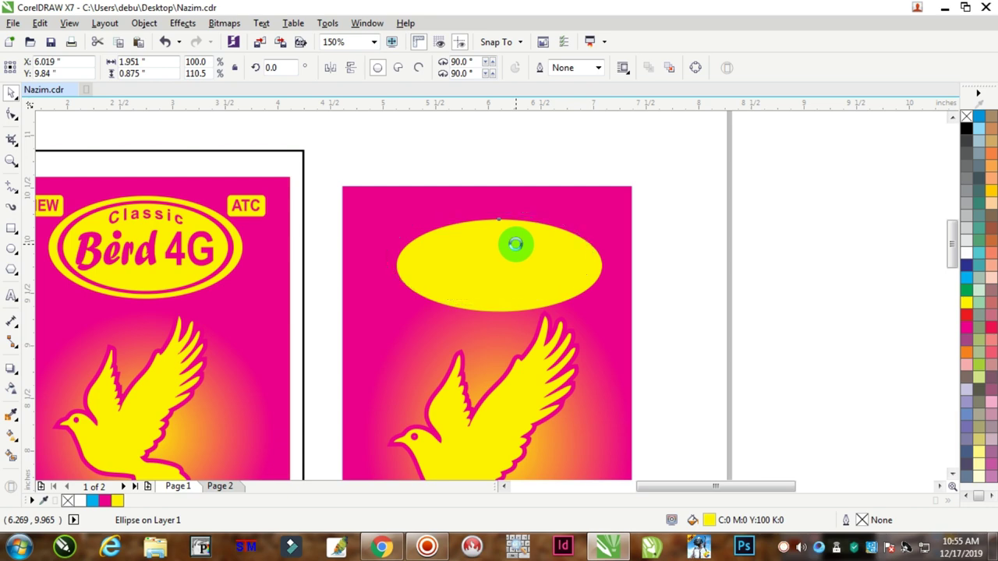
# Step: Duplicate the yellow ellipse concentrically at about 1.701 by 0.763 inches and fill the copy with magenta
pyautogui.scroll(2, 515, 244)
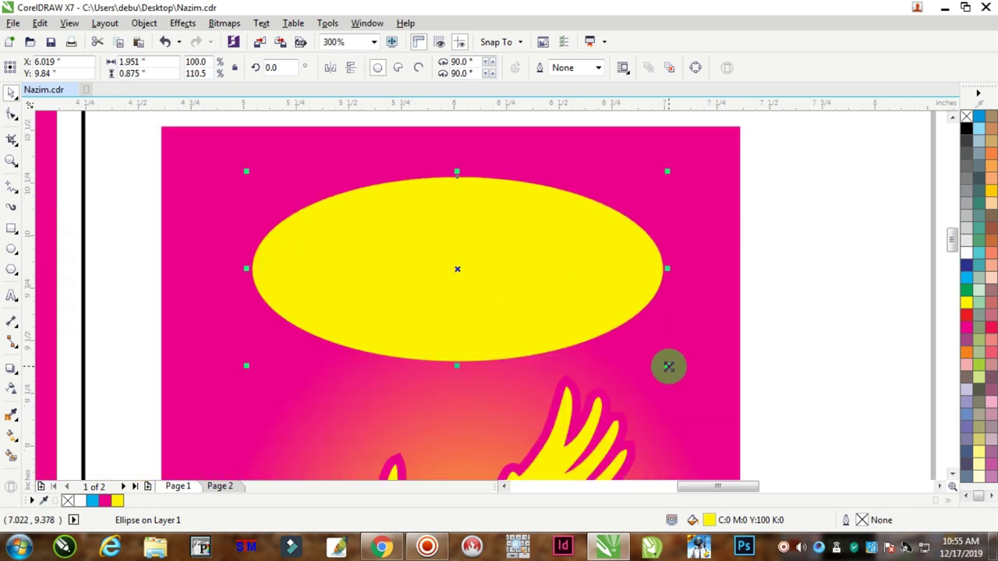
pyautogui.moveTo(668, 366); pyautogui.dragTo(641, 354)
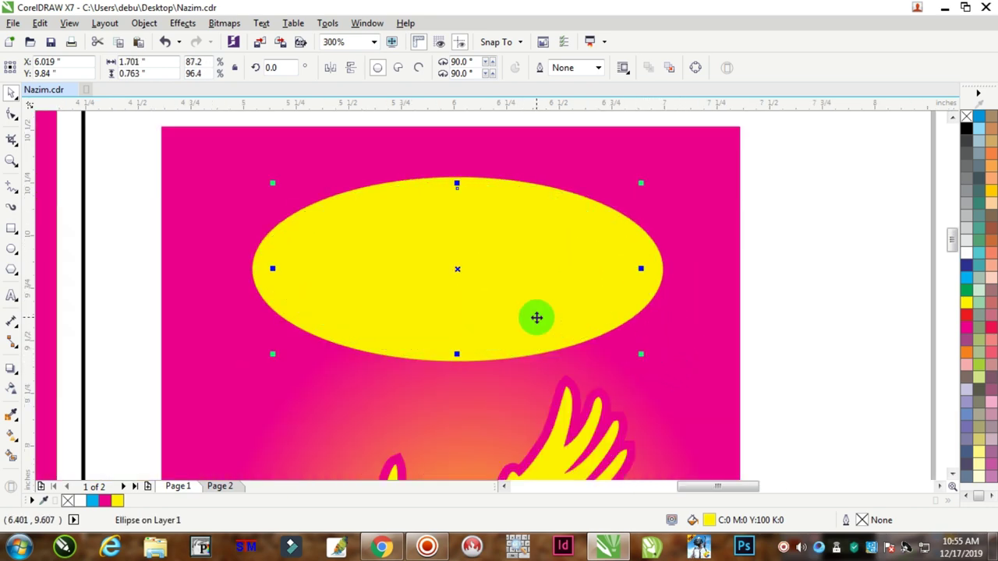
pyautogui.scroll(-2, 537, 317)
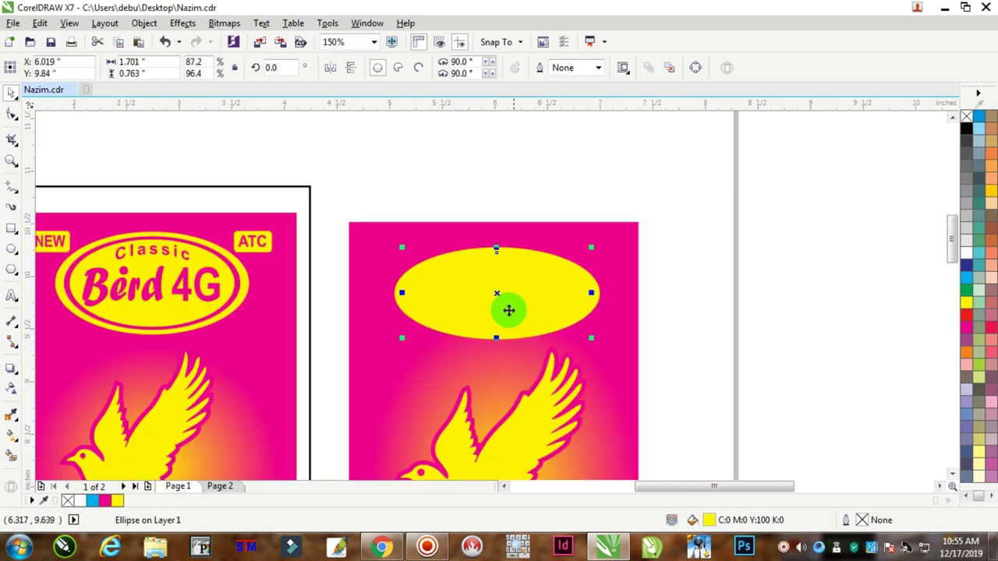
pyautogui.click(966, 327)
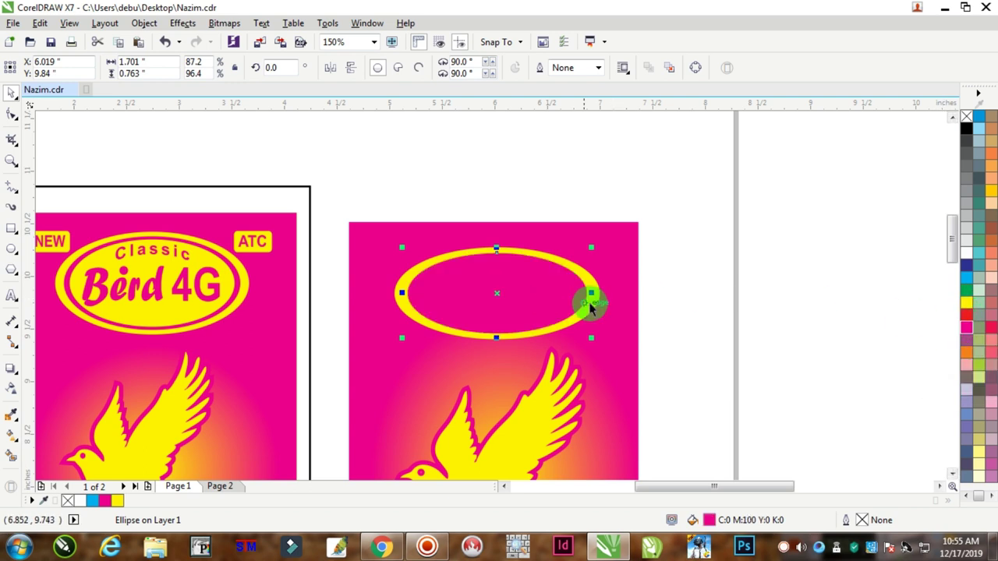
# Step: Add a third concentric ellipse about 1.549 by 0.694 inches inside the magenta one and fill it with yellow
pyautogui.scroll(2, 503, 279)
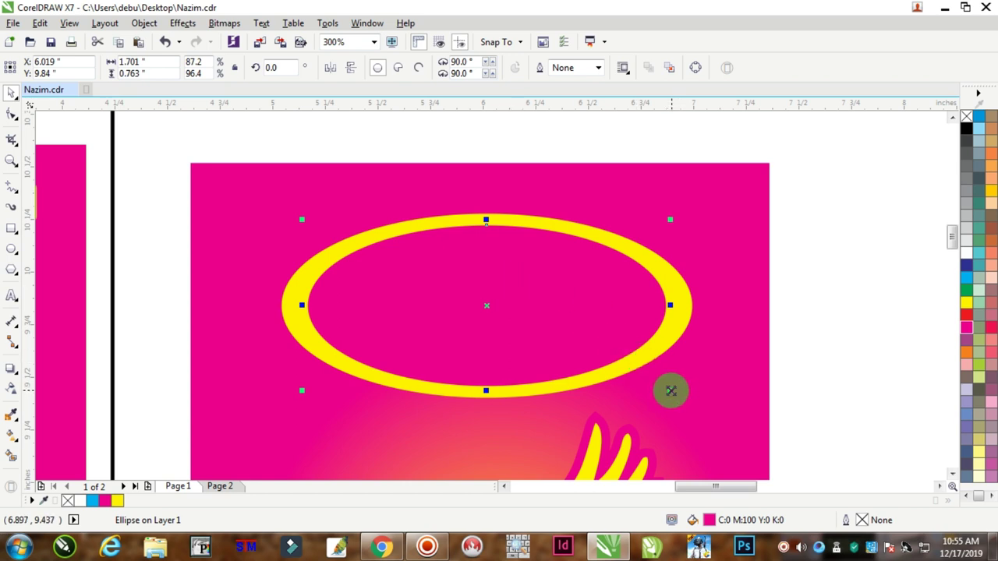
pyautogui.moveTo(670, 391); pyautogui.dragTo(653, 384)
pyautogui.scroll(-2, 552, 351)
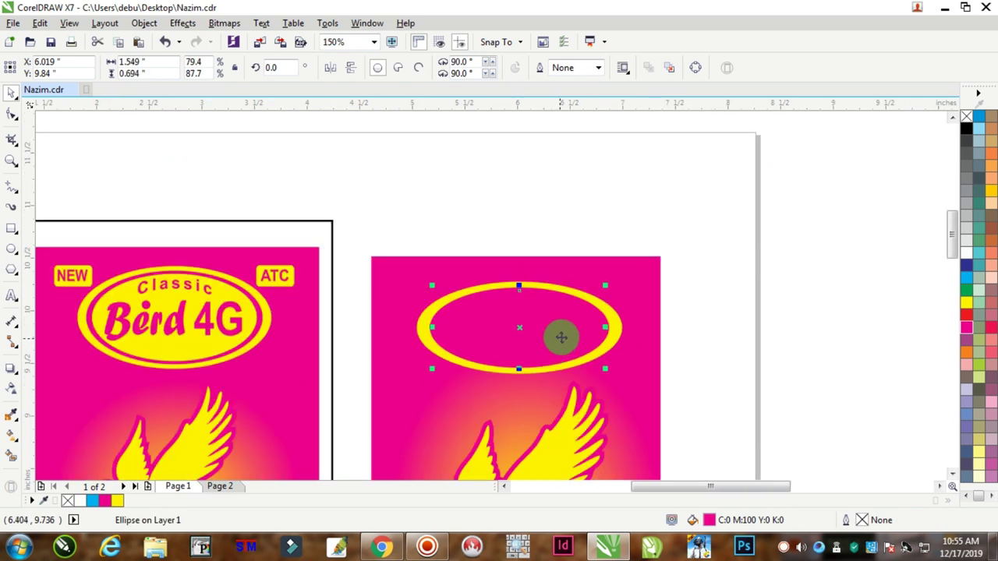
pyautogui.click(746, 301)
pyautogui.scroll(-4, 746, 301)
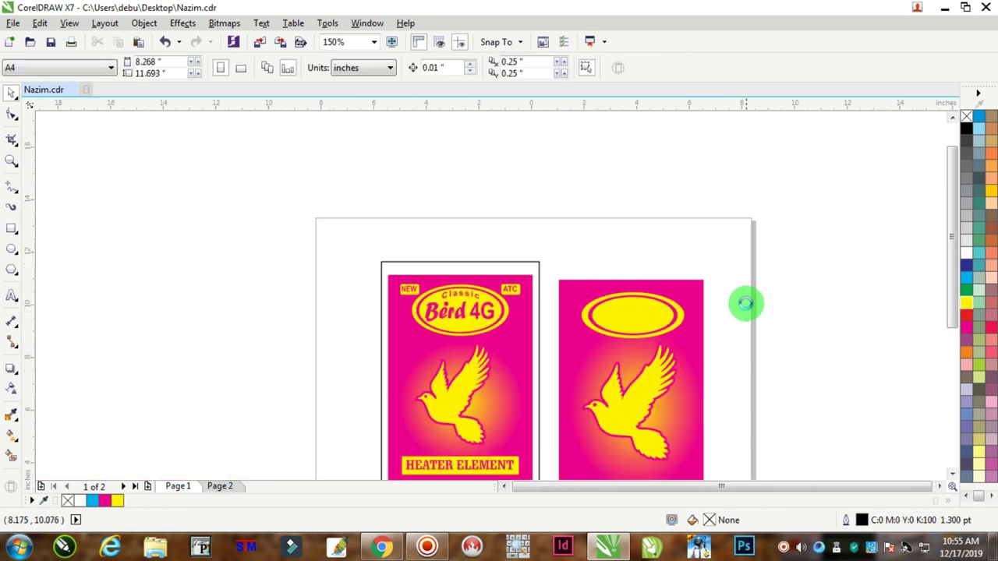
# Step: Replace the word "Pink" with "Magenta" in the colour note below the finished label
pyautogui.scroll(2, 601, 456)
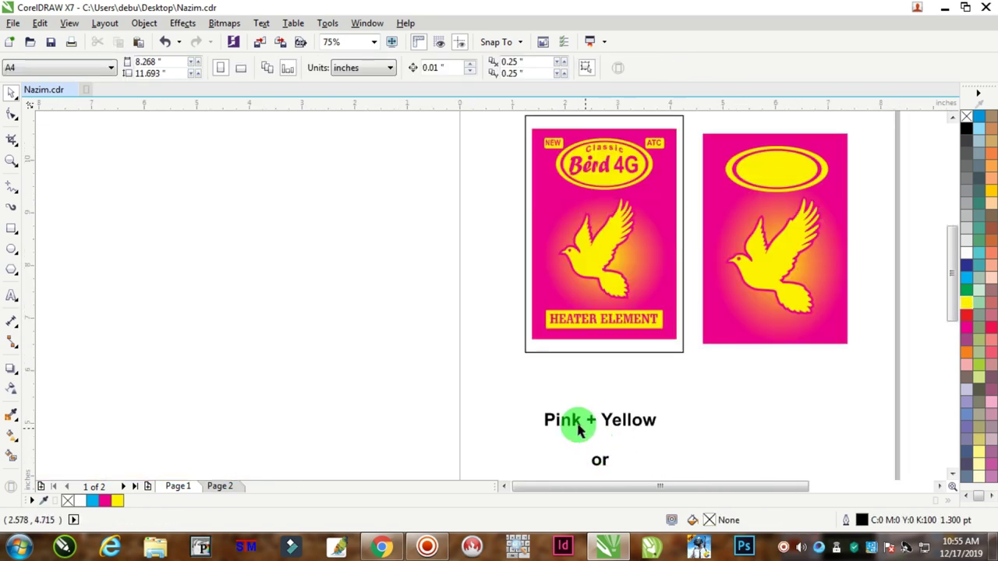
pyautogui.scroll(2, 563, 431)
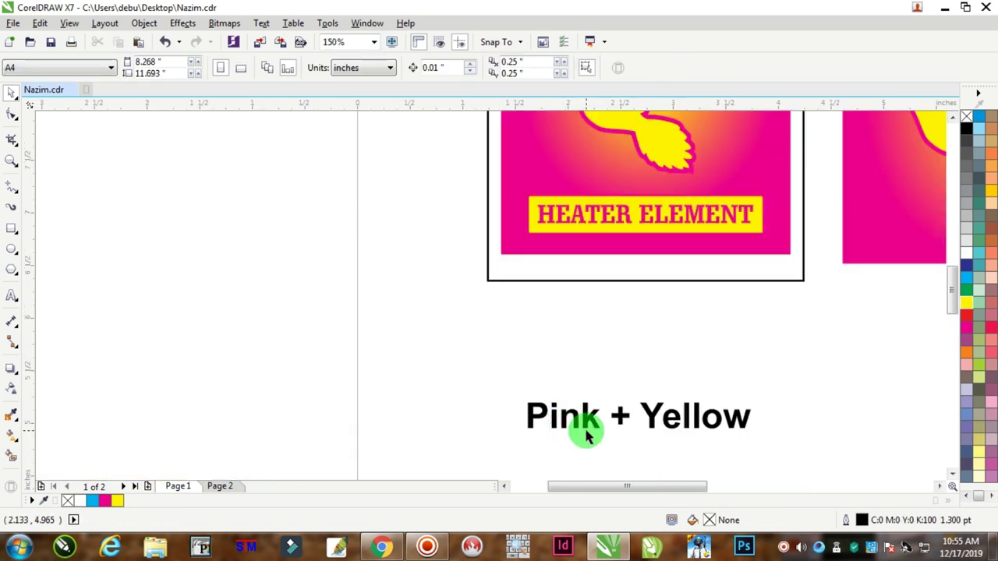
pyautogui.click(12, 296)
pyautogui.moveTo(600, 416); pyautogui.dragTo(462, 407)
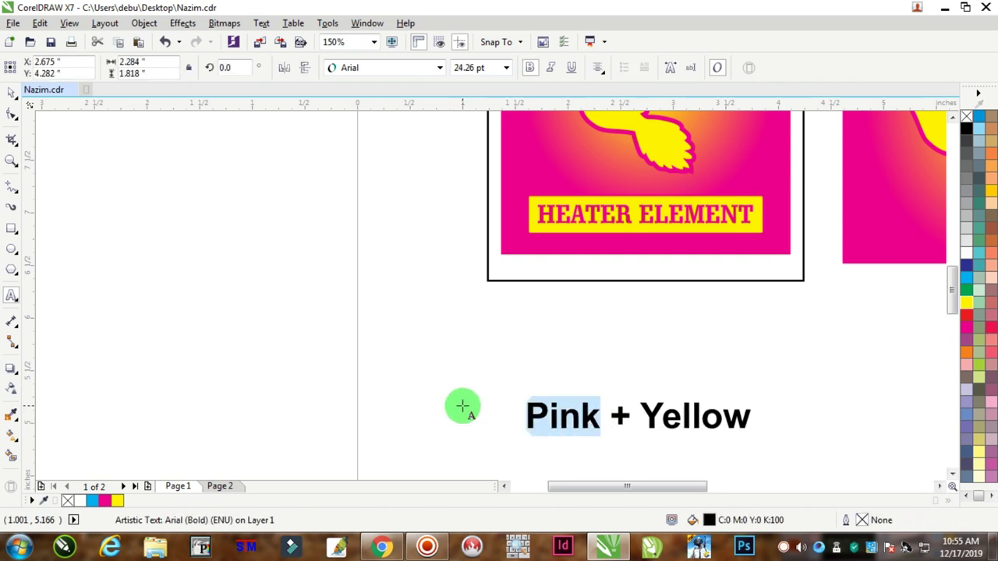
pyautogui.write('Magenta')
pyautogui.scroll(-4, 598, 319)
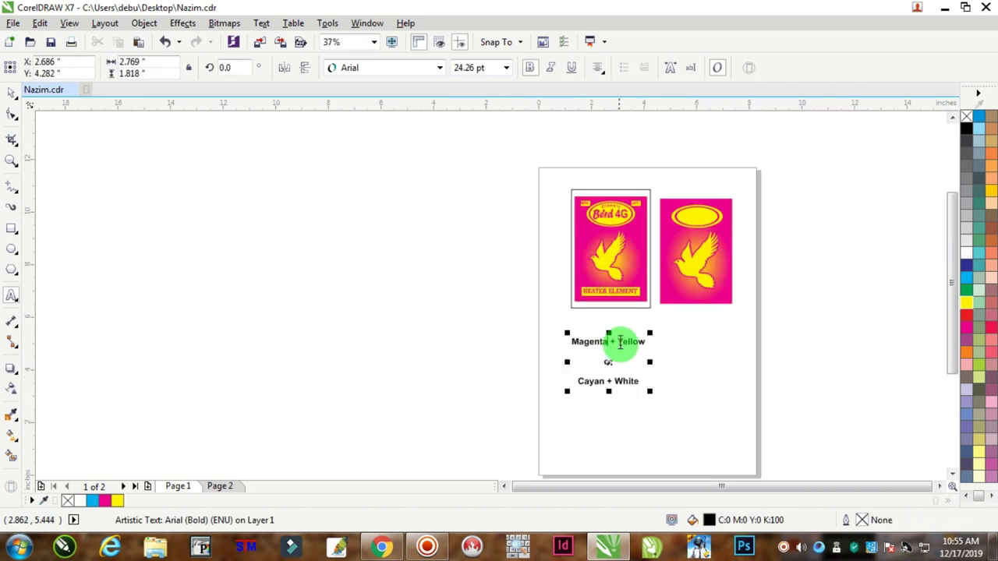
pyautogui.scroll(2, 619, 341)
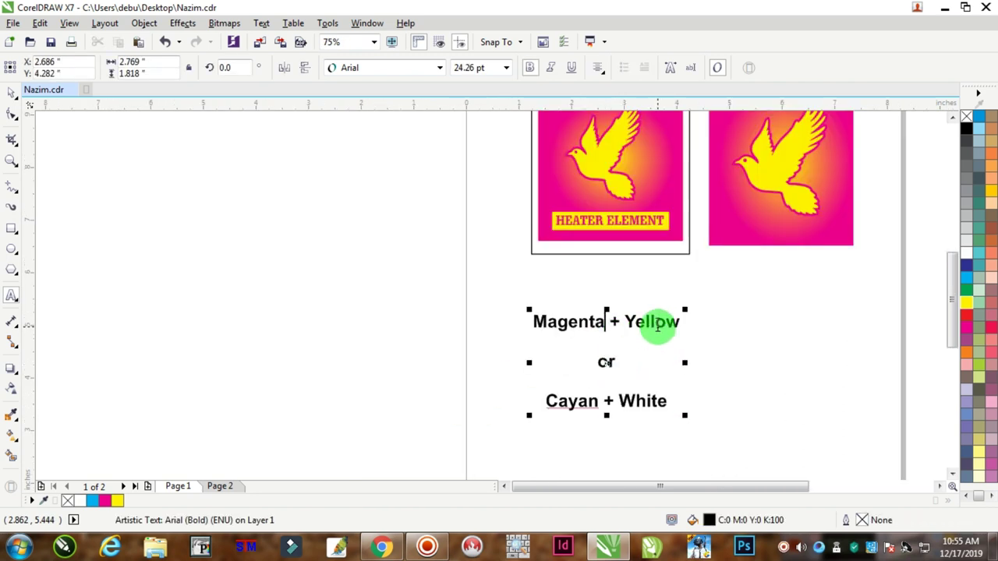
pyautogui.scroll(-2, 657, 326)
pyautogui.scroll(2, 709, 237)
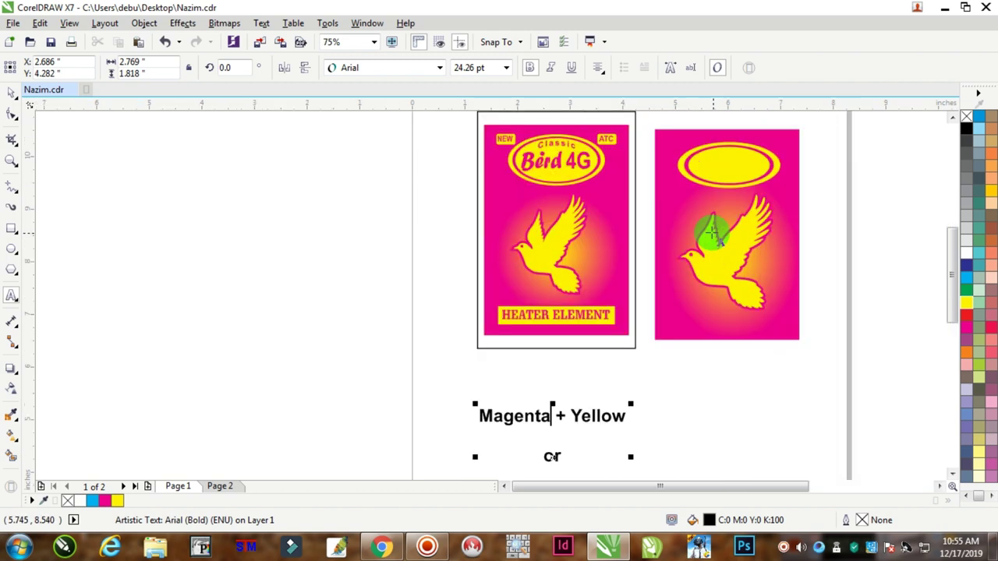
pyautogui.click(8, 101)
pyautogui.click(180, 225)
# Step: Examine the CMYK values of the new label's ellipse colours with the Color Eyedropper
pyautogui.scroll(-4, 442, 258)
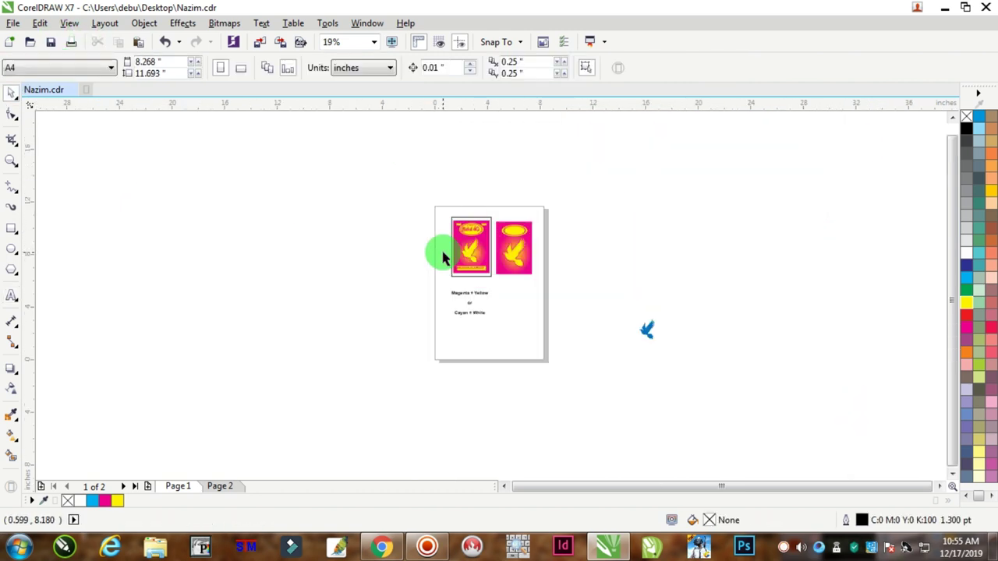
pyautogui.scroll(4, 513, 244)
pyautogui.scroll(4, 572, 163)
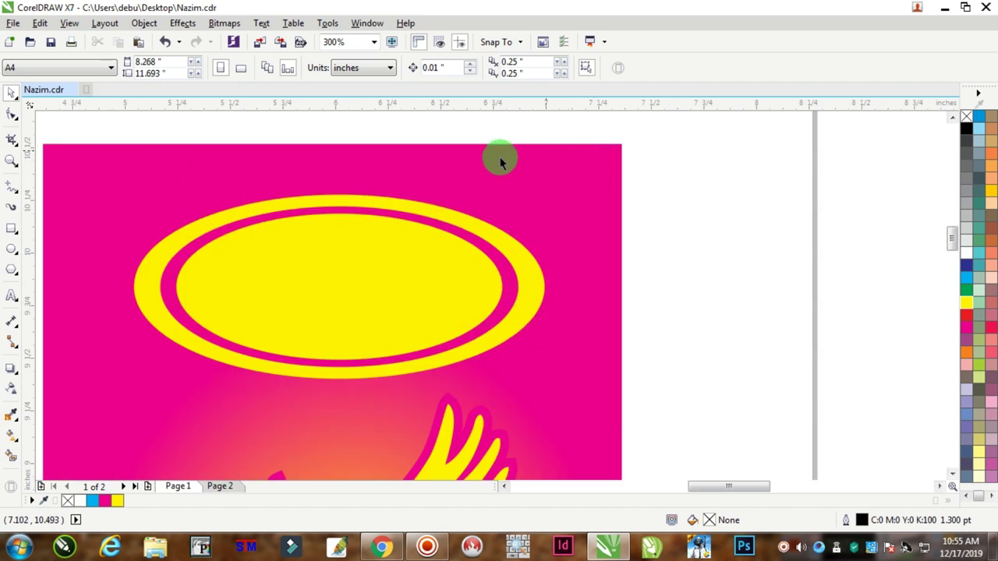
pyautogui.click(11, 418)
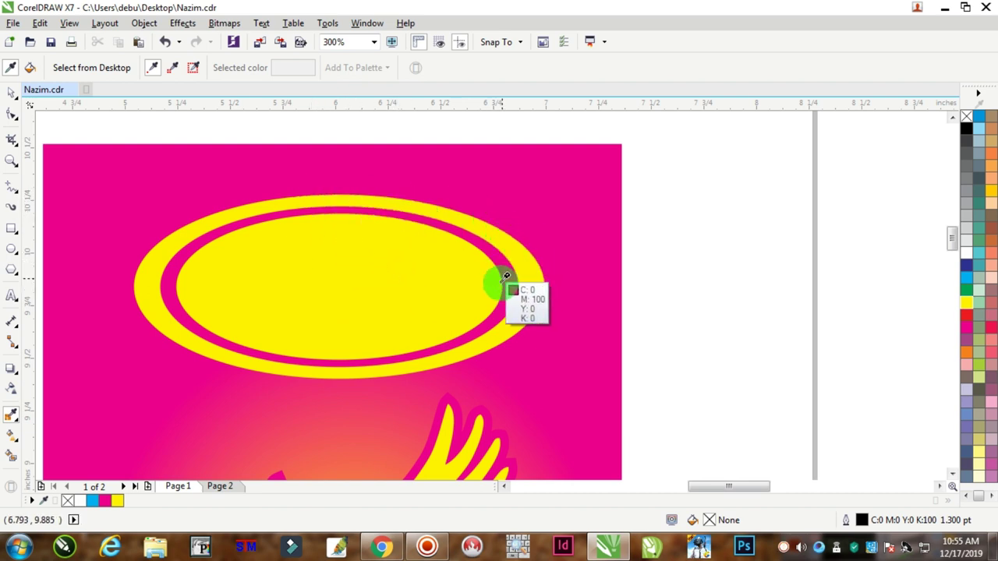
pyautogui.scroll(-4, 363, 233)
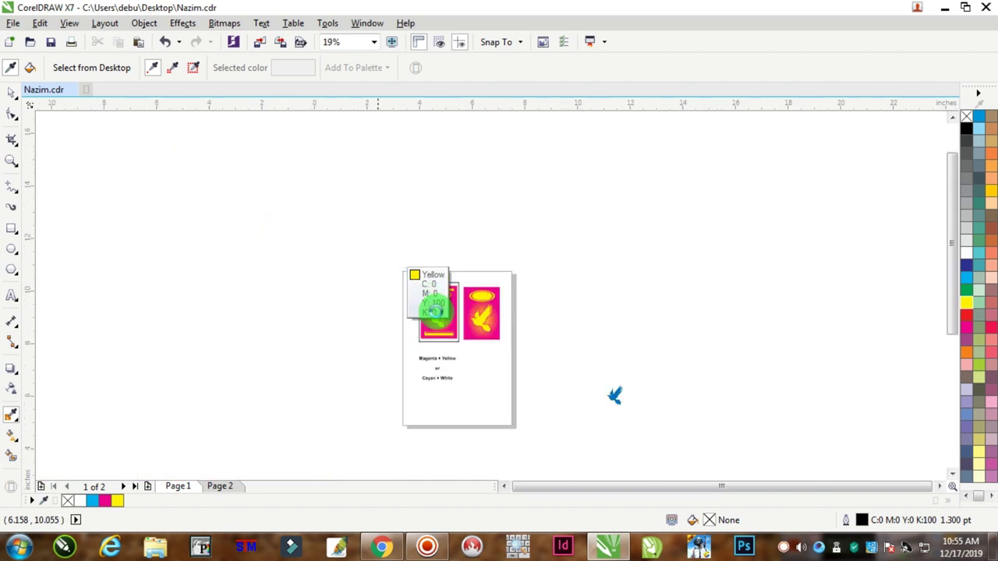
pyautogui.scroll(1, 617, 396)
pyautogui.click(14, 93)
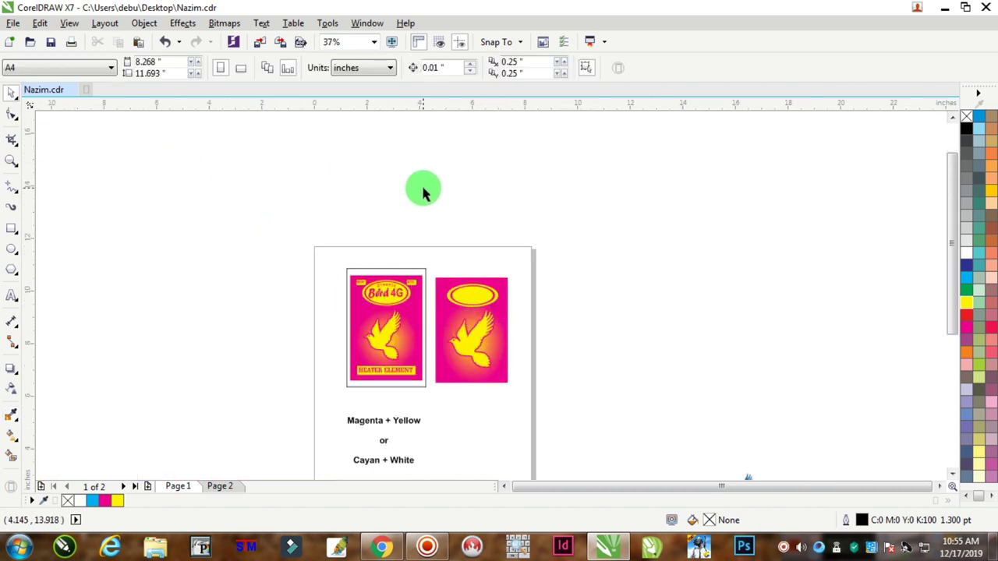
# Step: On Page 2, draw a rectangle about 2.472 by 2.681 inches in the empty area beside the green Bird 4G label
pyautogui.scroll(-4, 423, 190)
pyautogui.click(219, 486)
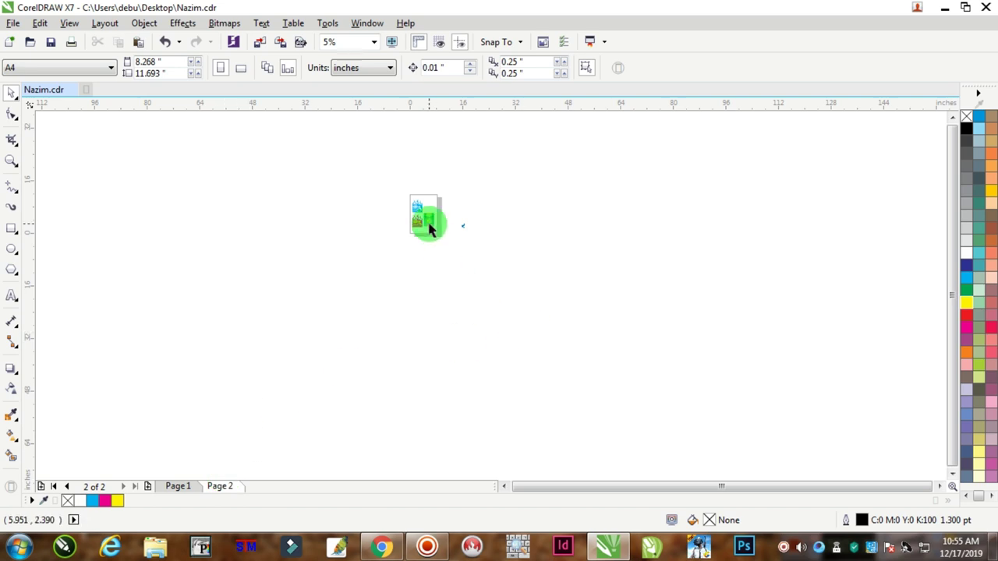
pyautogui.scroll(5, 428, 223)
pyautogui.scroll(-1, 433, 187)
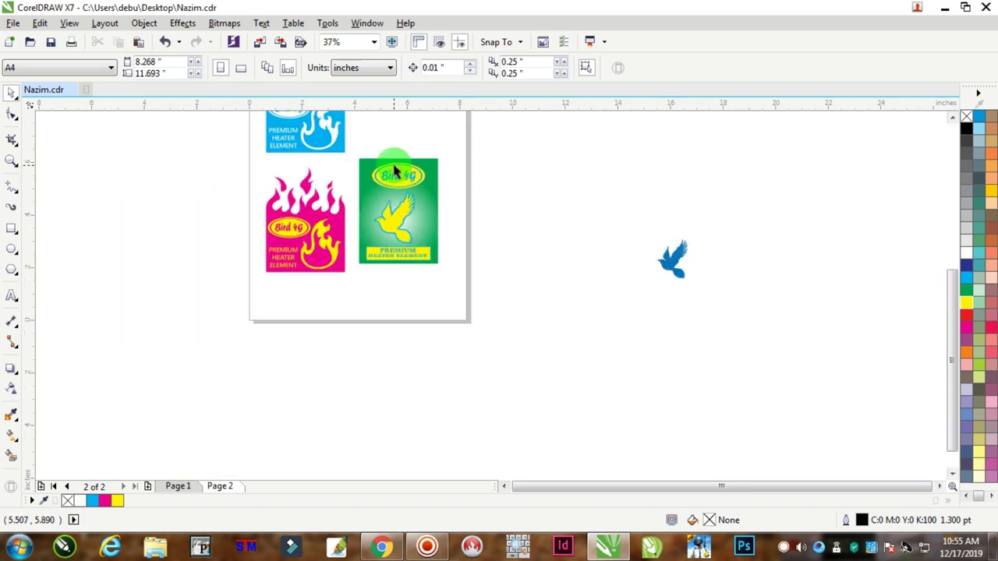
pyautogui.scroll(1, 396, 164)
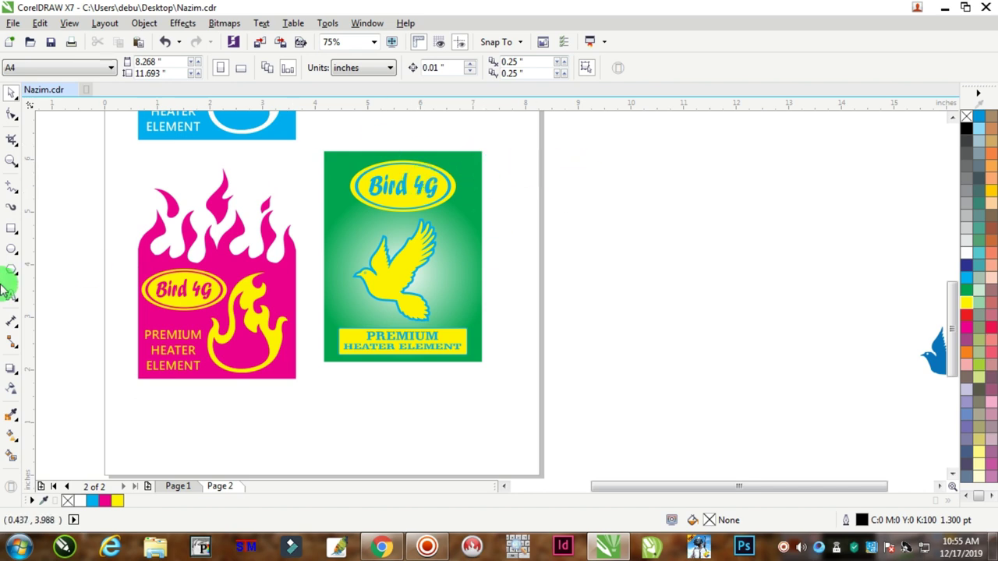
pyautogui.click(12, 229)
pyautogui.moveTo(556, 205)
pyautogui.mouseDown()
pyautogui.moveTo(608, 274)
pyautogui.moveTo(691, 351)
pyautogui.mouseUp()
pyautogui.scroll(1, 634, 276)
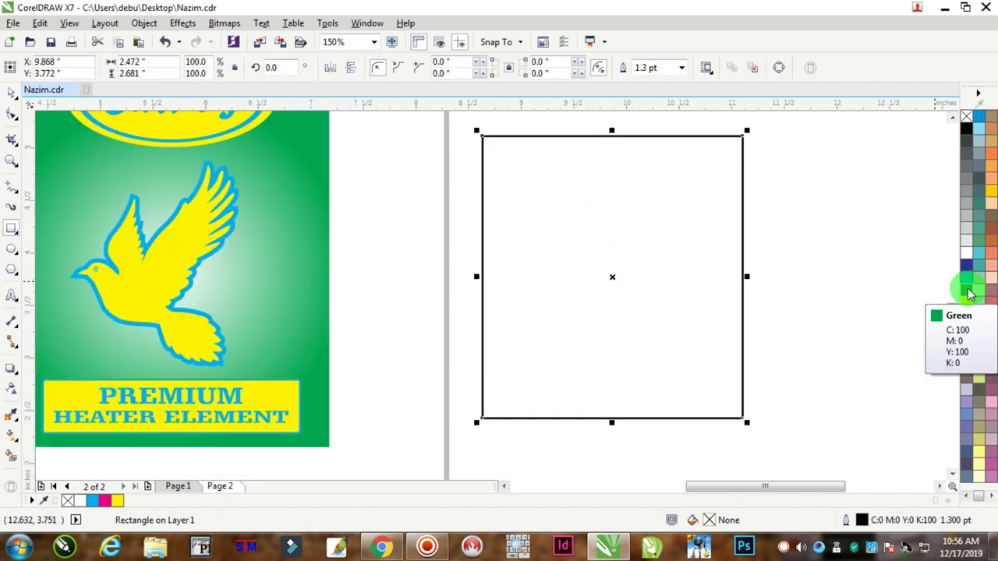
# Step: Fill the rectangle with green and inspect its CMYK values with the Color Eyedropper
pyautogui.click(966, 292)
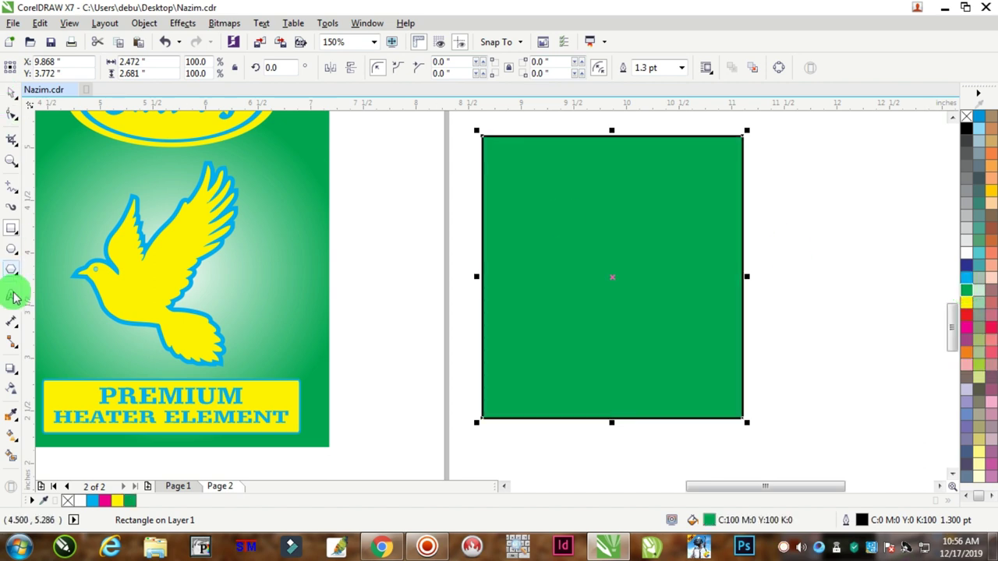
pyautogui.click(11, 417)
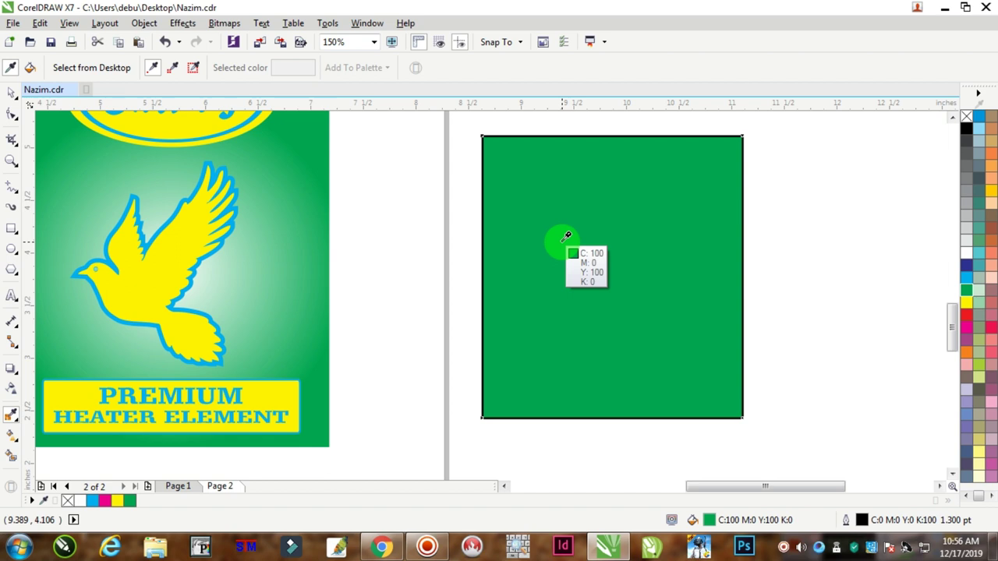
# Step: Examine the CMYK values of the green label's gradient, the green rectangle and the magenta flame label with the Color Eyedropper
pyautogui.scroll(-2, 517, 264)
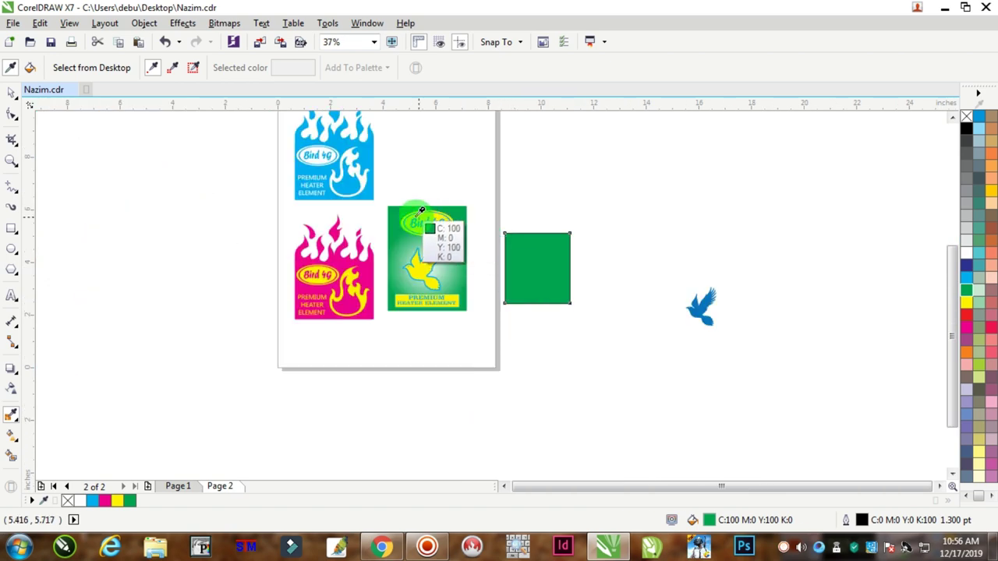
pyautogui.scroll(2, 441, 214)
pyautogui.scroll(-2, 441, 214)
pyautogui.scroll(2, 454, 209)
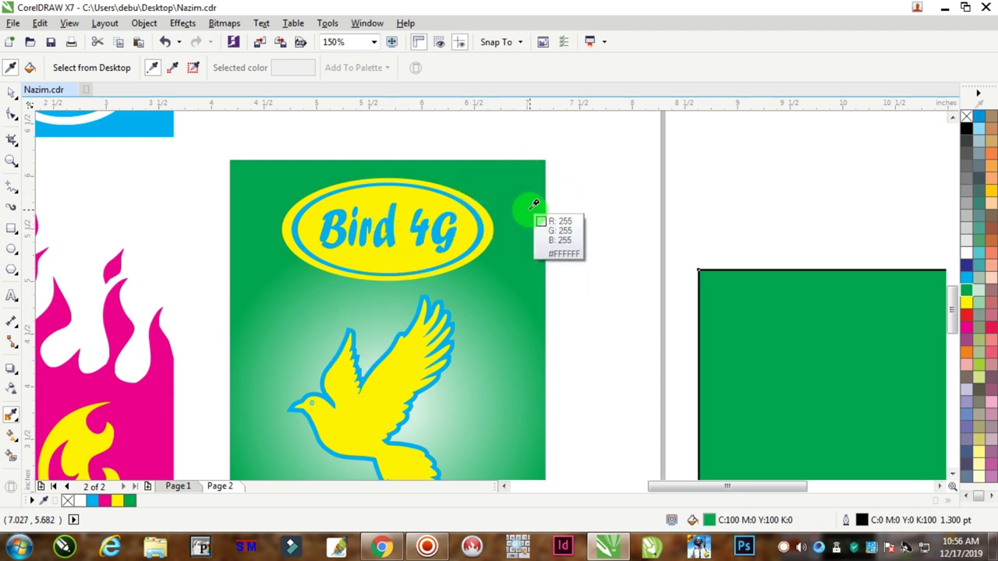
pyautogui.scroll(-2, 534, 204)
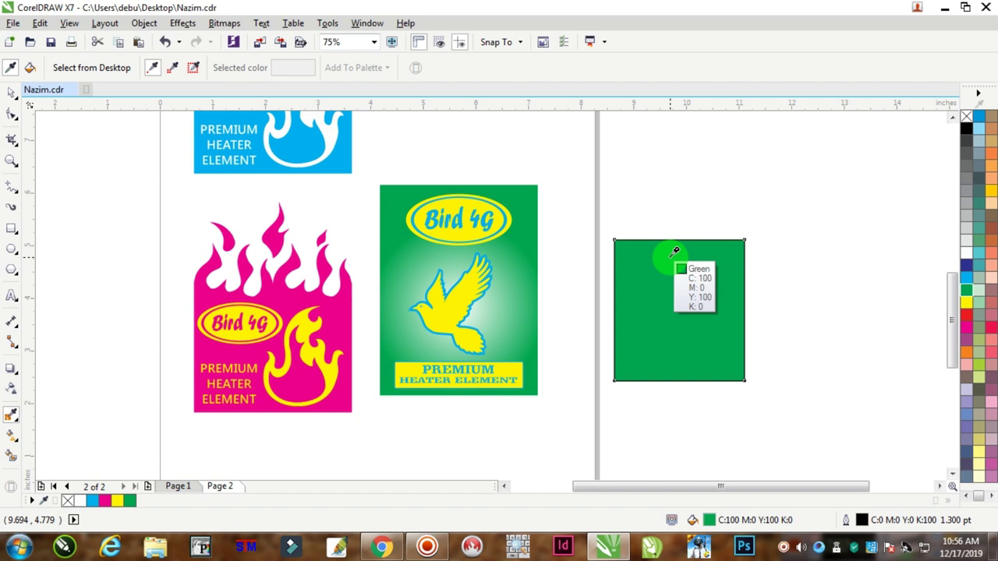
pyautogui.scroll(2, 455, 262)
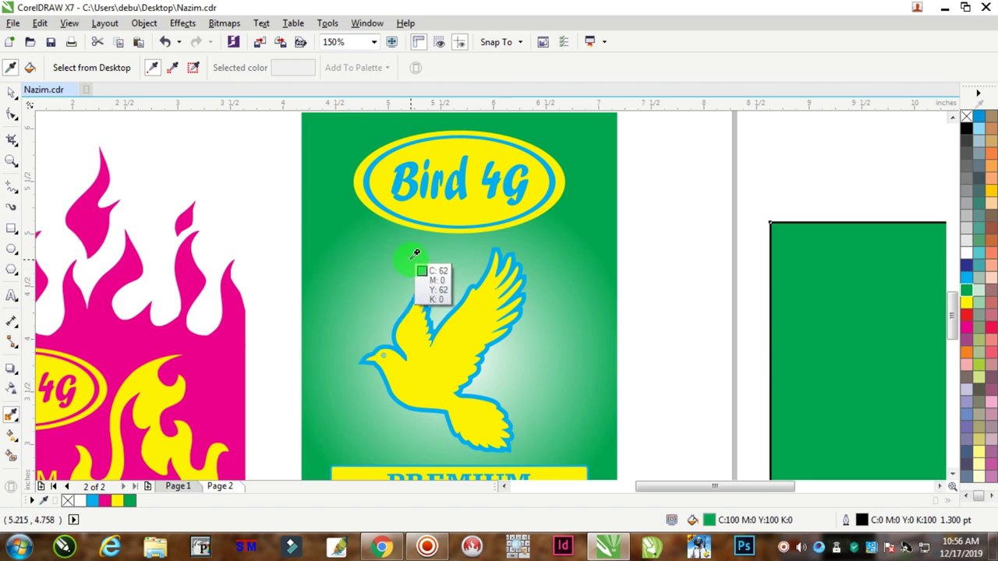
pyautogui.scroll(-4, 415, 254)
pyautogui.scroll(2, 327, 296)
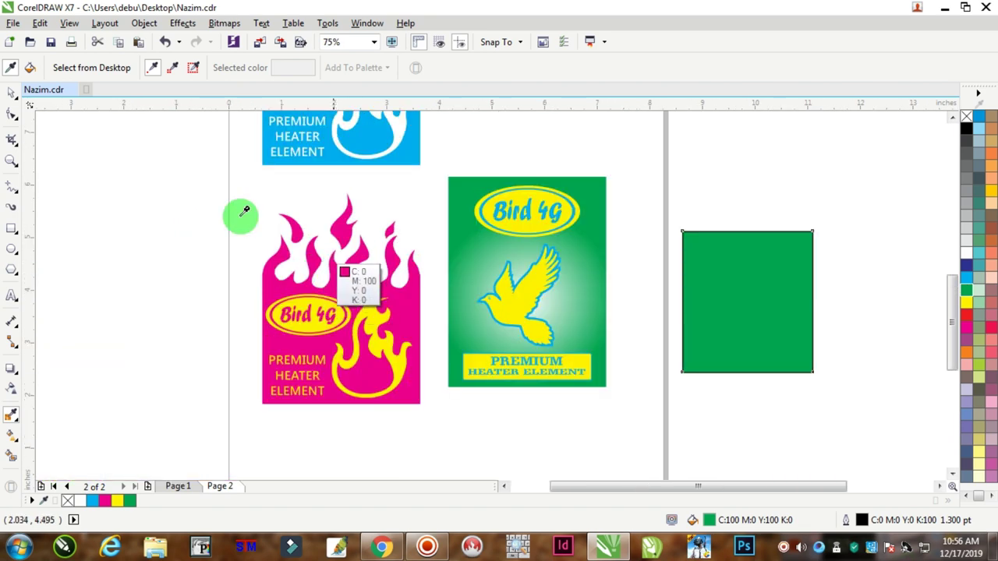
# Step: Move the magenta flame curve off the magenta label into the empty area, and place it back on the label's upper edge
pyautogui.click(16, 98)
pyautogui.click(341, 231)
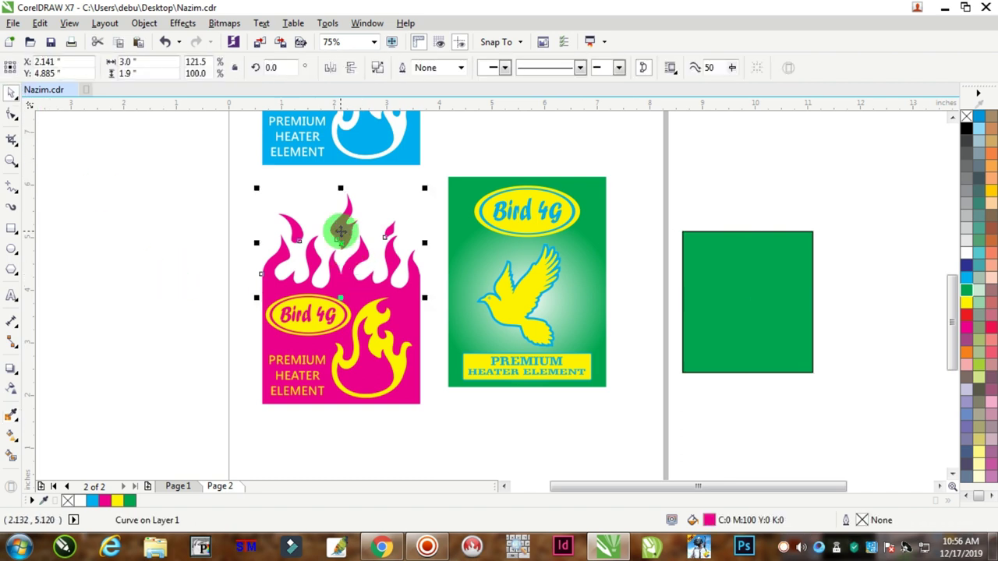
pyautogui.moveTo(340, 230); pyautogui.dragTo(174, 181)
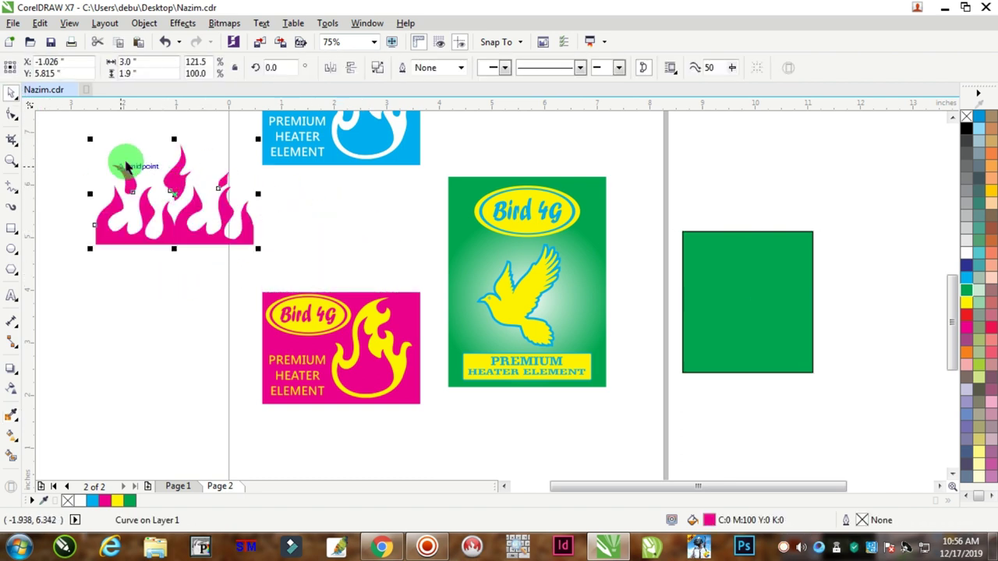
pyautogui.moveTo(141, 224); pyautogui.dragTo(309, 274)
pyautogui.click(423, 284)
# Step: Look over the whole set of labels on Page 2 and return to Page 1
pyautogui.scroll(-2, 396, 250)
pyautogui.scroll(1, 397, 249)
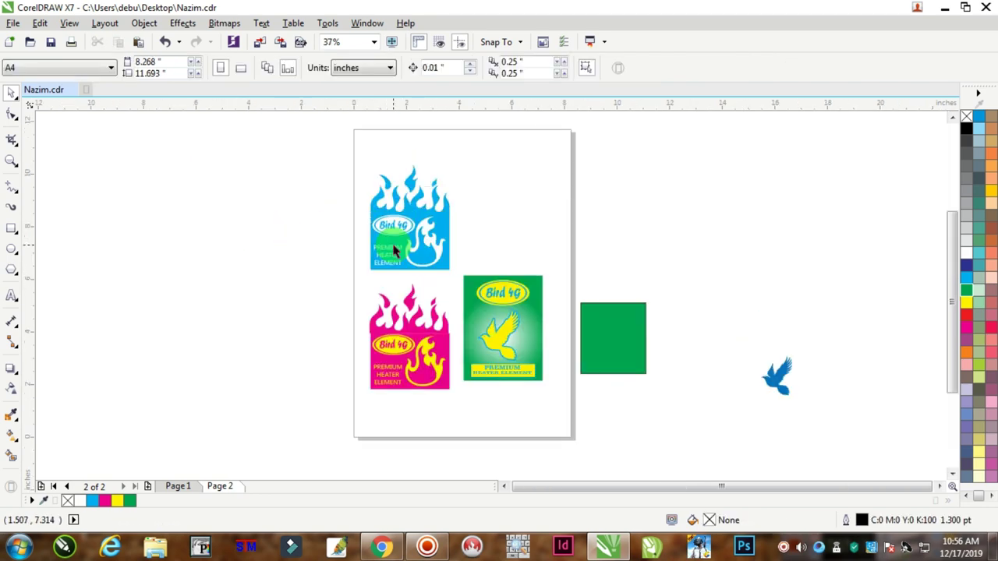
pyautogui.scroll(-2, 394, 249)
pyautogui.scroll(2, 414, 234)
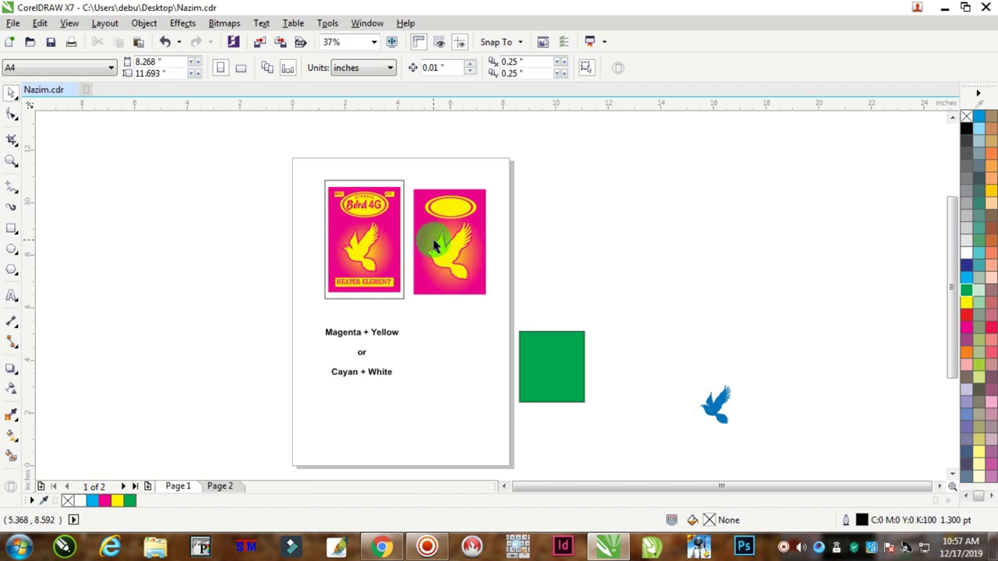
# Step: Switch to WhatsApp Web in Chrome and view the chat's Rajanigandha wrapper photo and Bharatpathik packet photo at full size
pyautogui.click(398, 548)
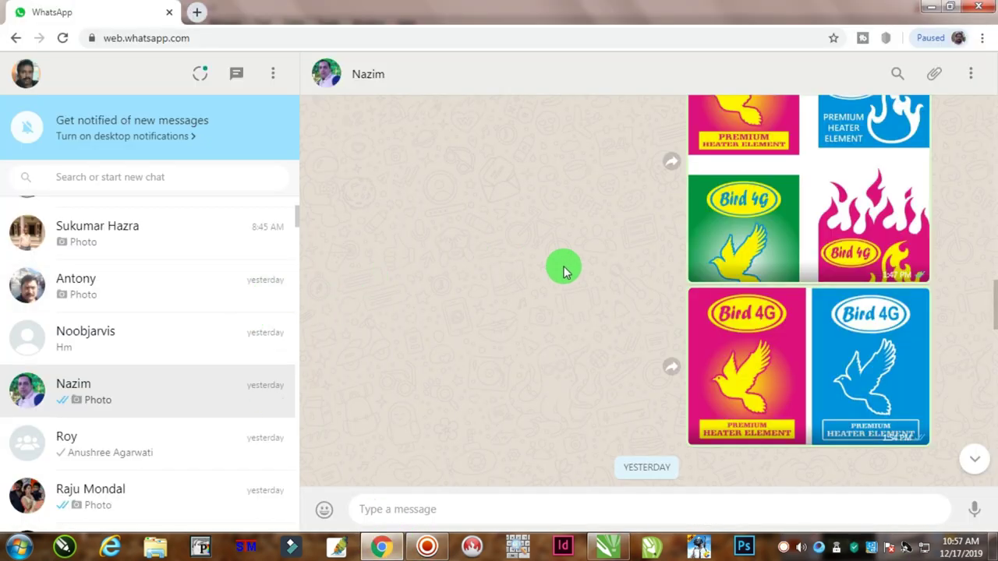
pyautogui.scroll(-5, 585, 325)
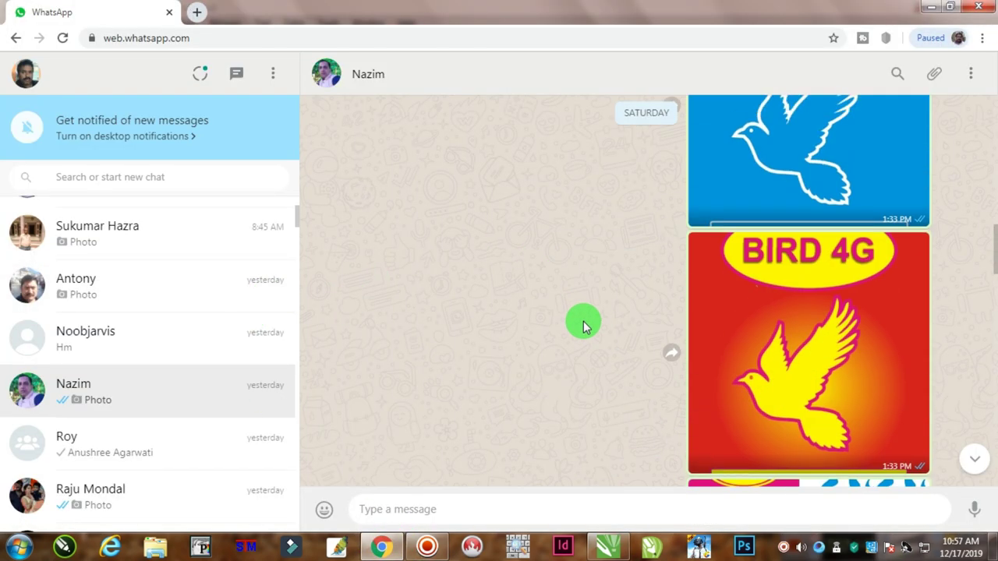
pyautogui.scroll(-5, 585, 326)
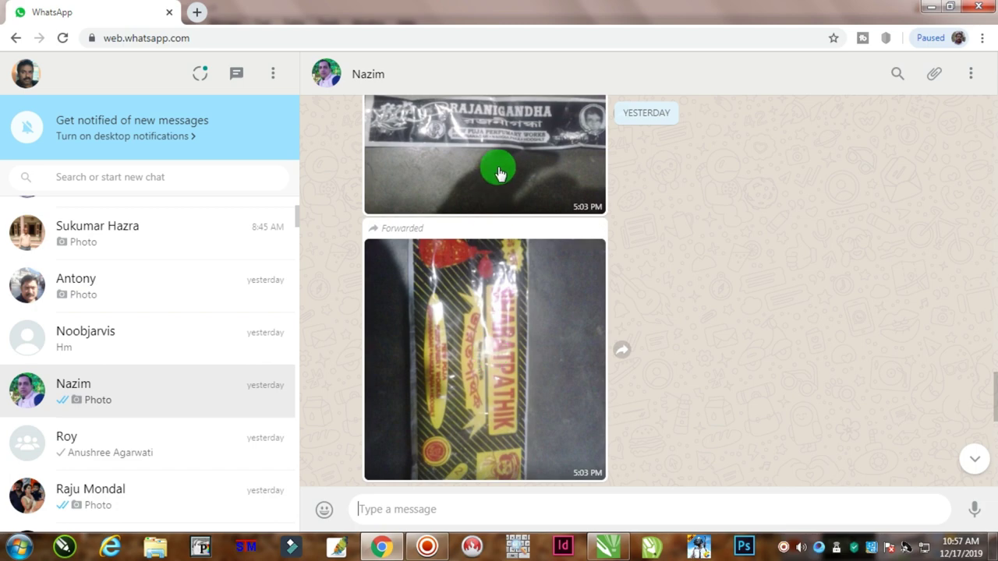
pyautogui.scroll(2, 497, 177)
pyautogui.click(479, 237)
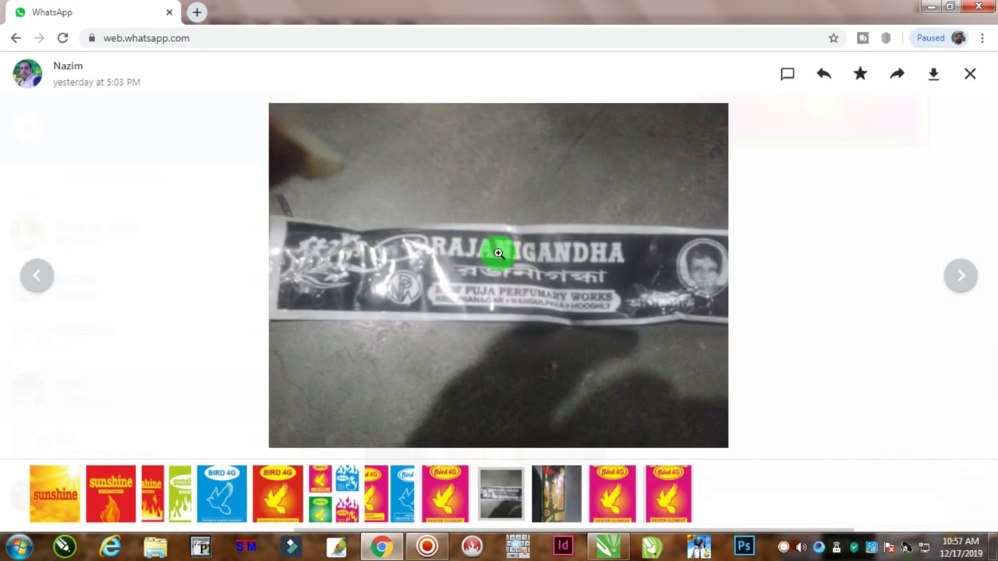
pyautogui.click(548, 476)
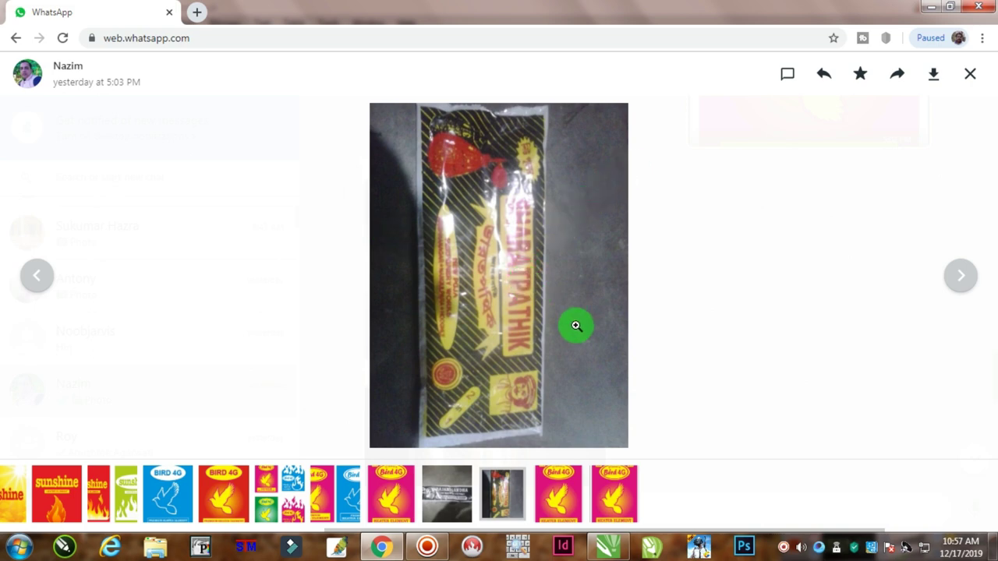